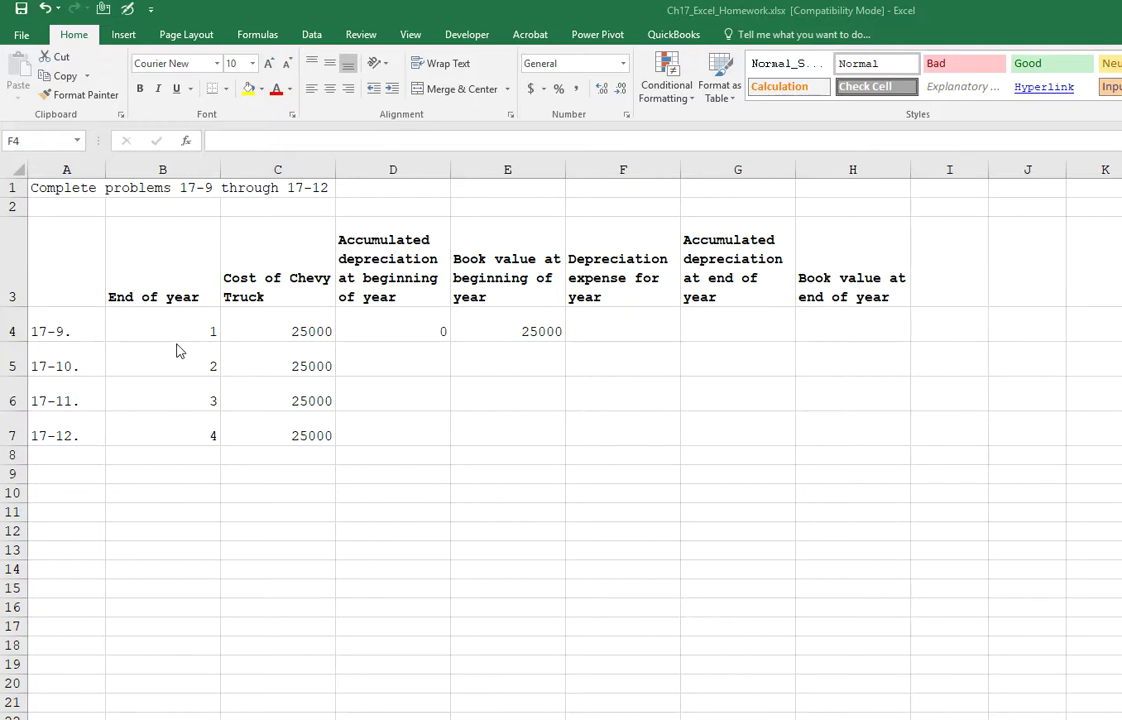
click(392, 322)
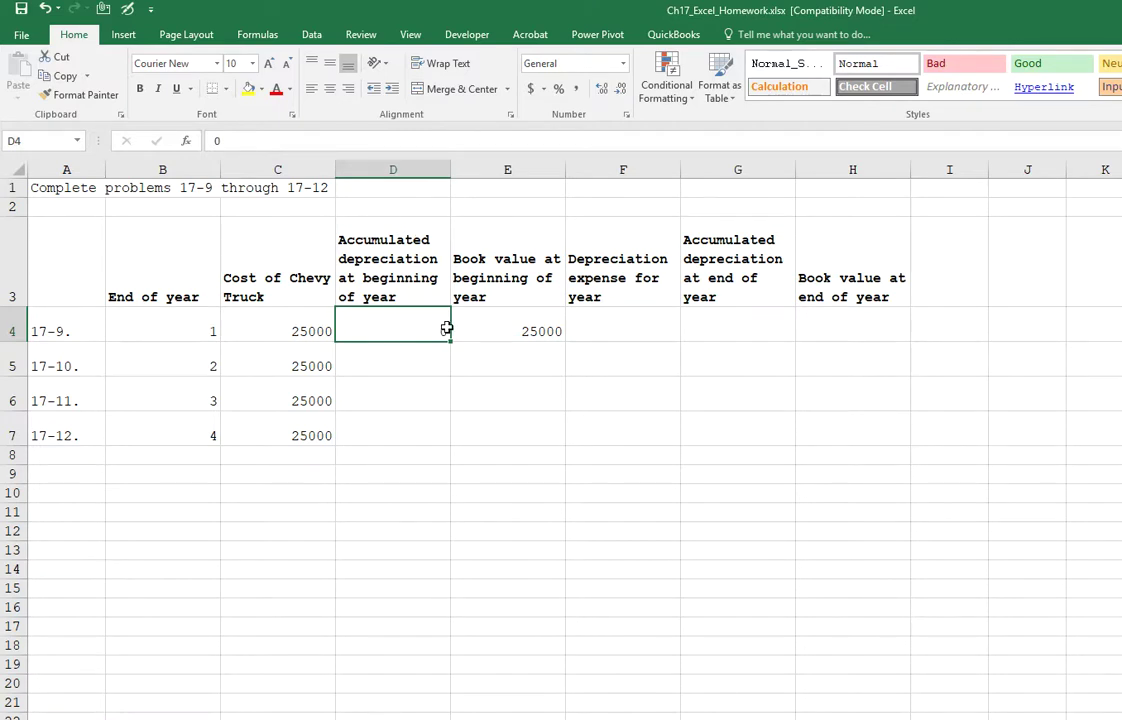
click(541, 320)
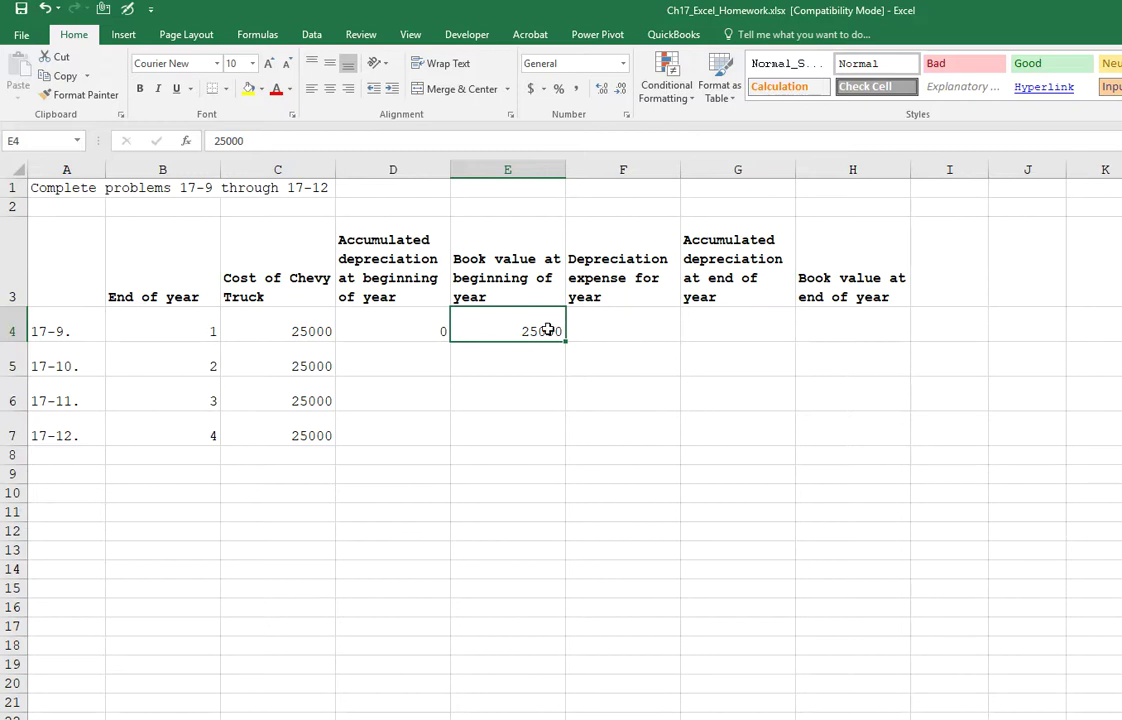
click(602, 324)
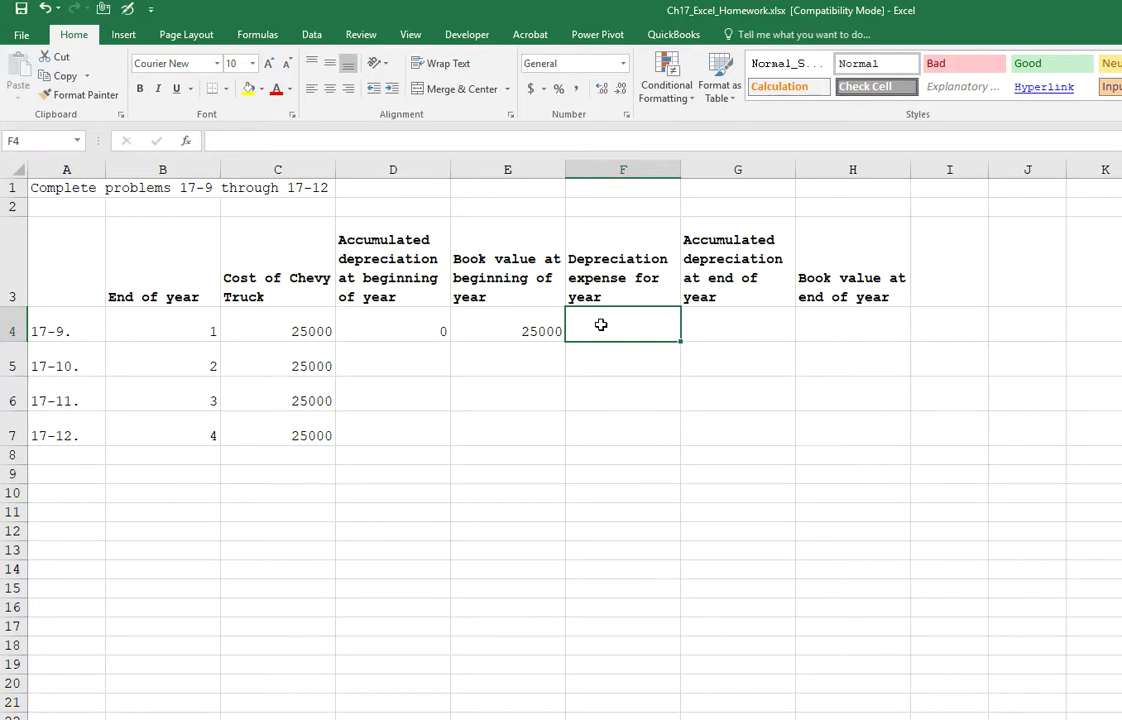
- Enter =E4*.4 in F4 so year 1's depreciation expense shows 10000
text(=)
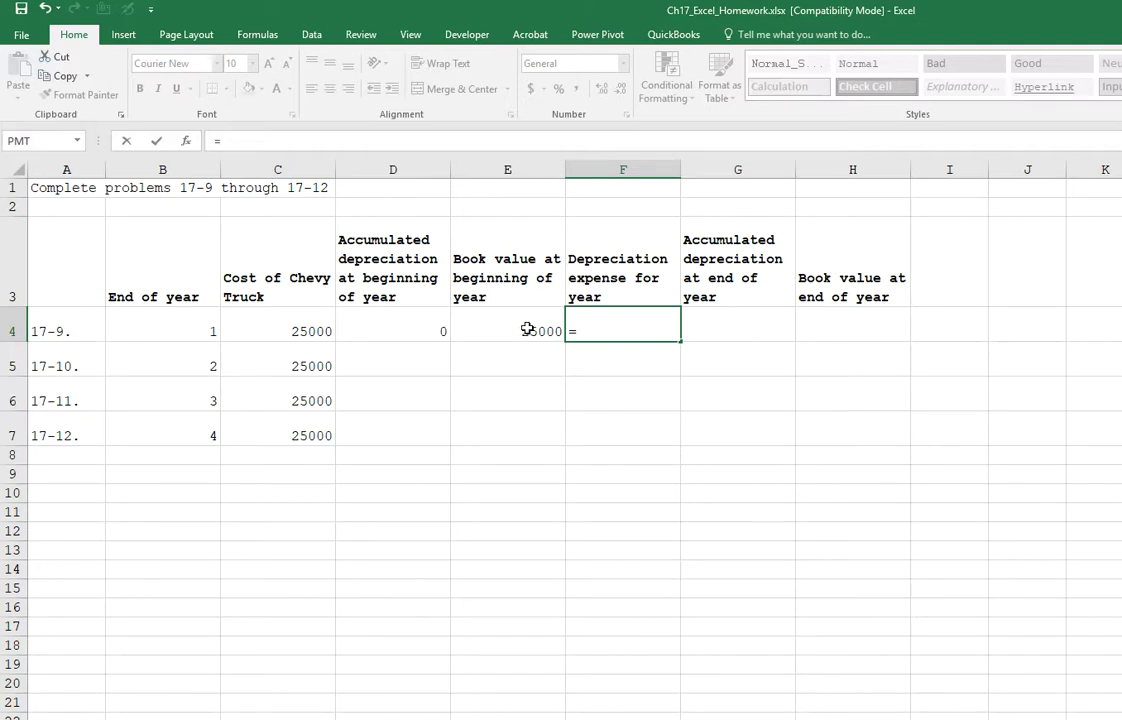
click(527, 330)
text(*)
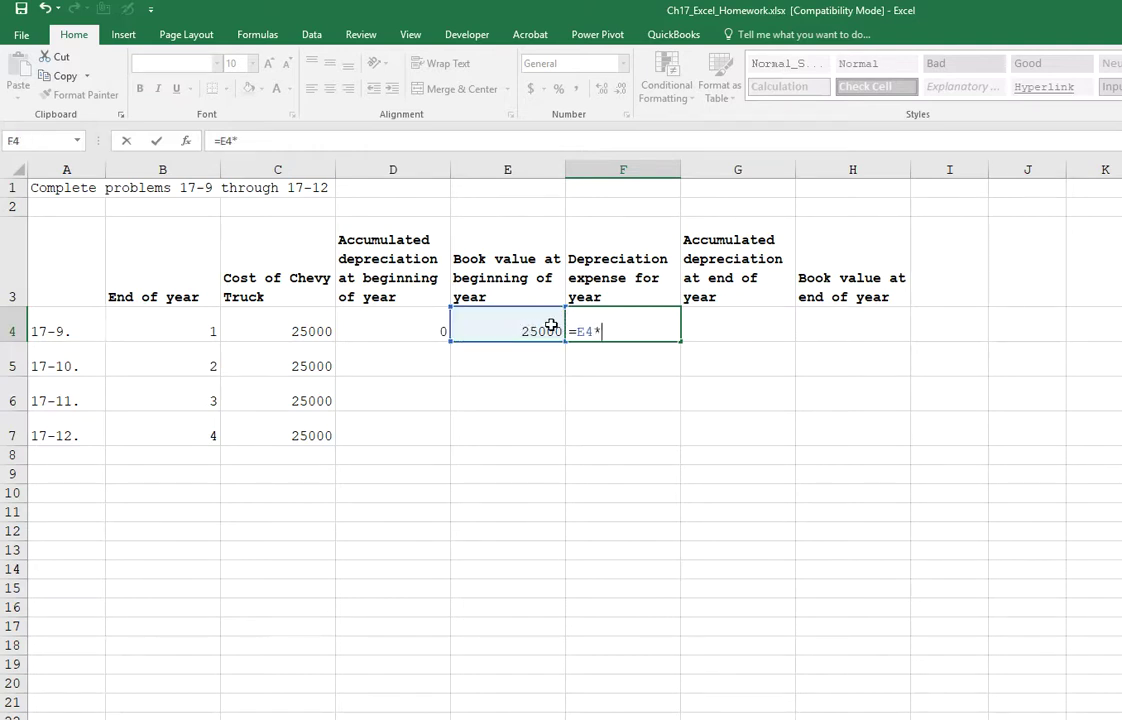
text(.4)
key(Return)
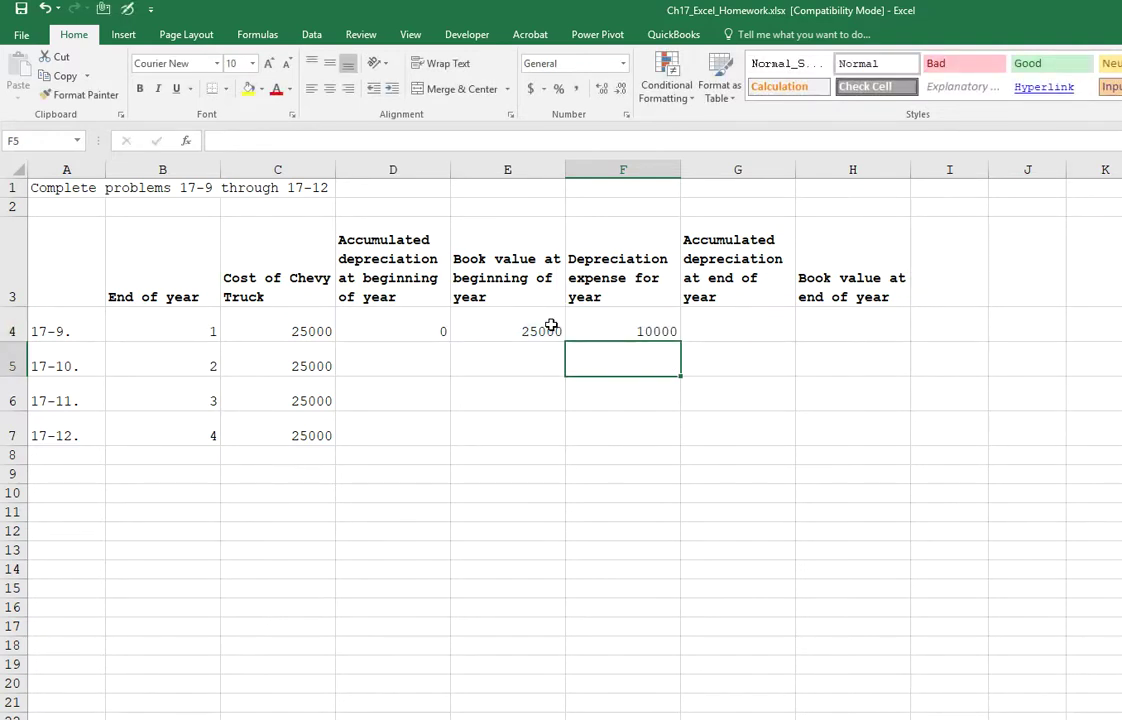
key(Up)
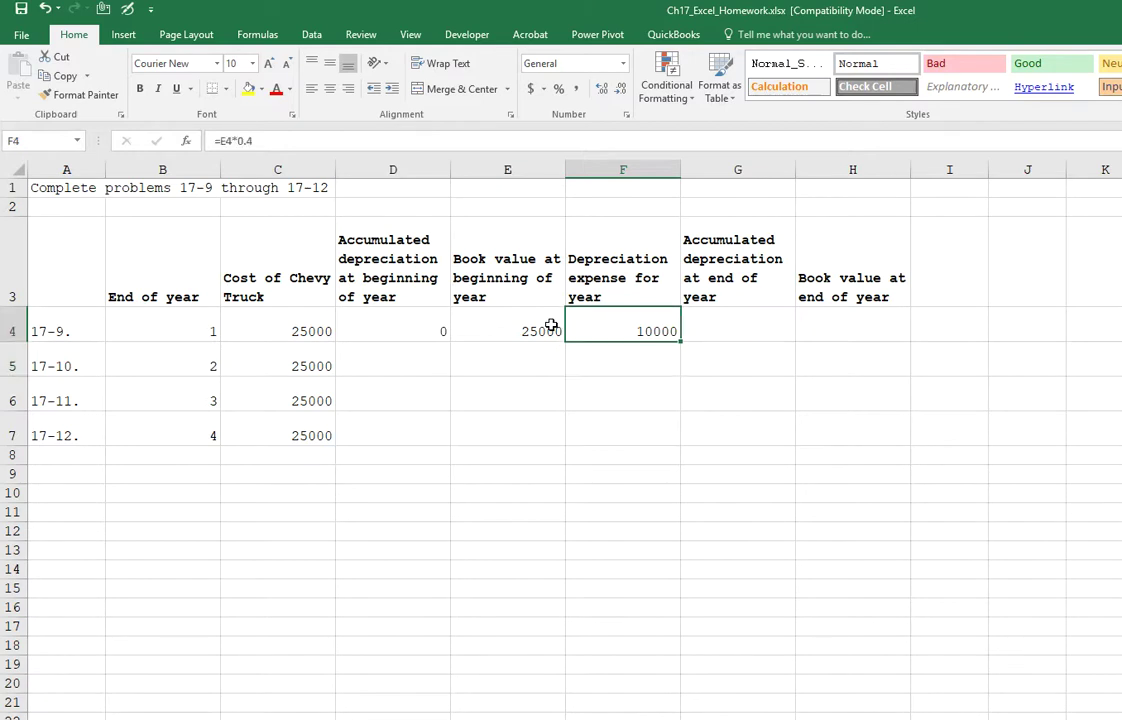
key(Right)
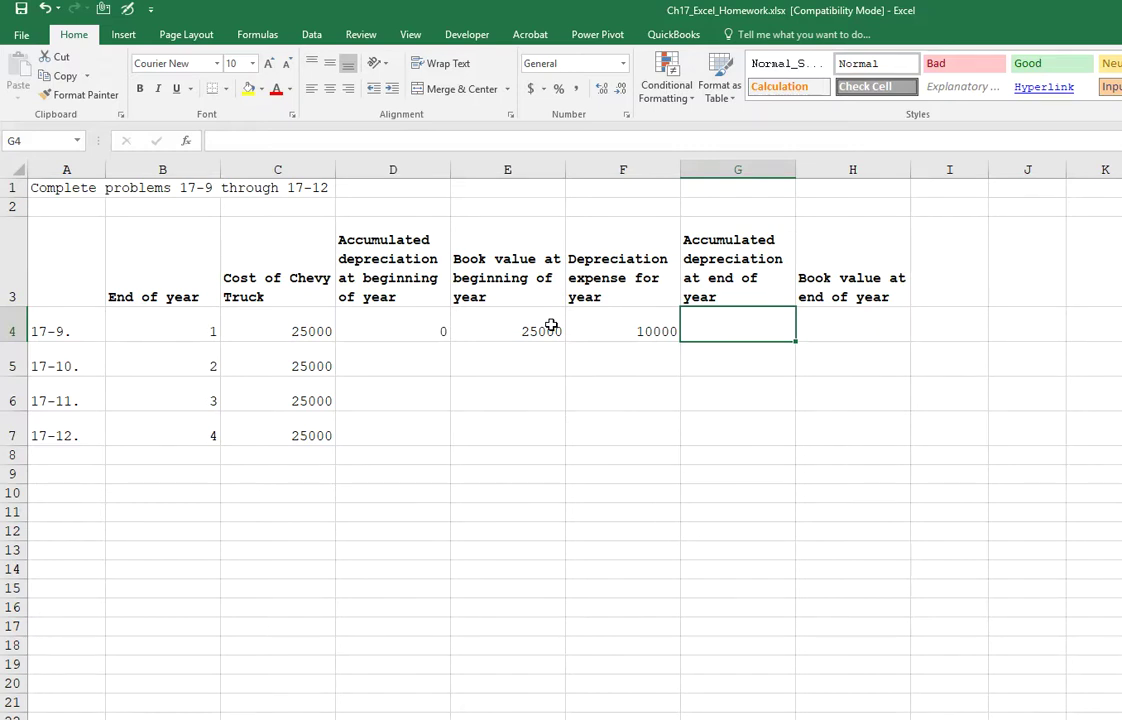
- Enter 10000 as year 1's ending accumulated depreciation in G4
text(10000)
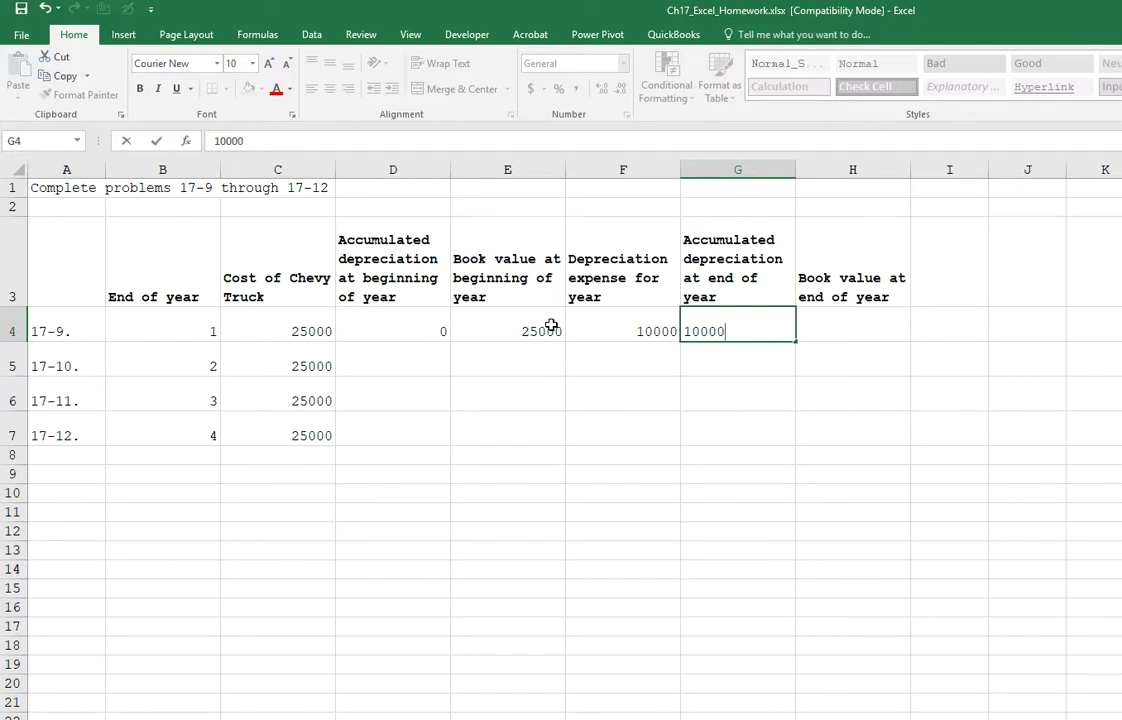
key(Return)
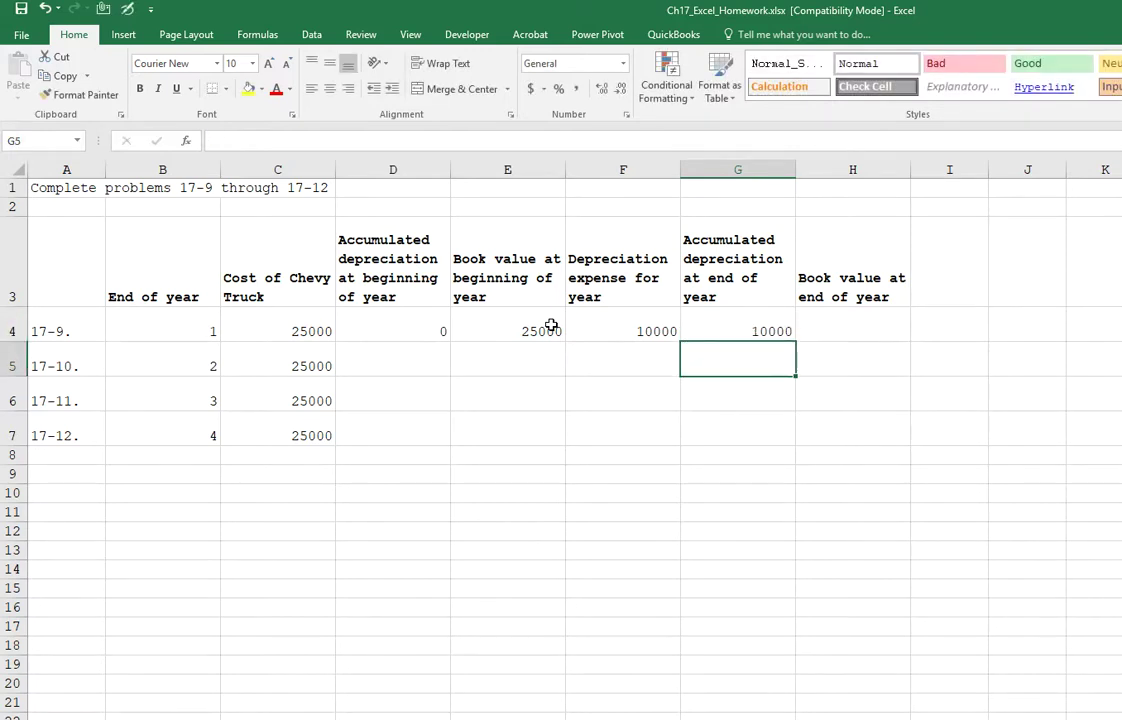
key(Up)
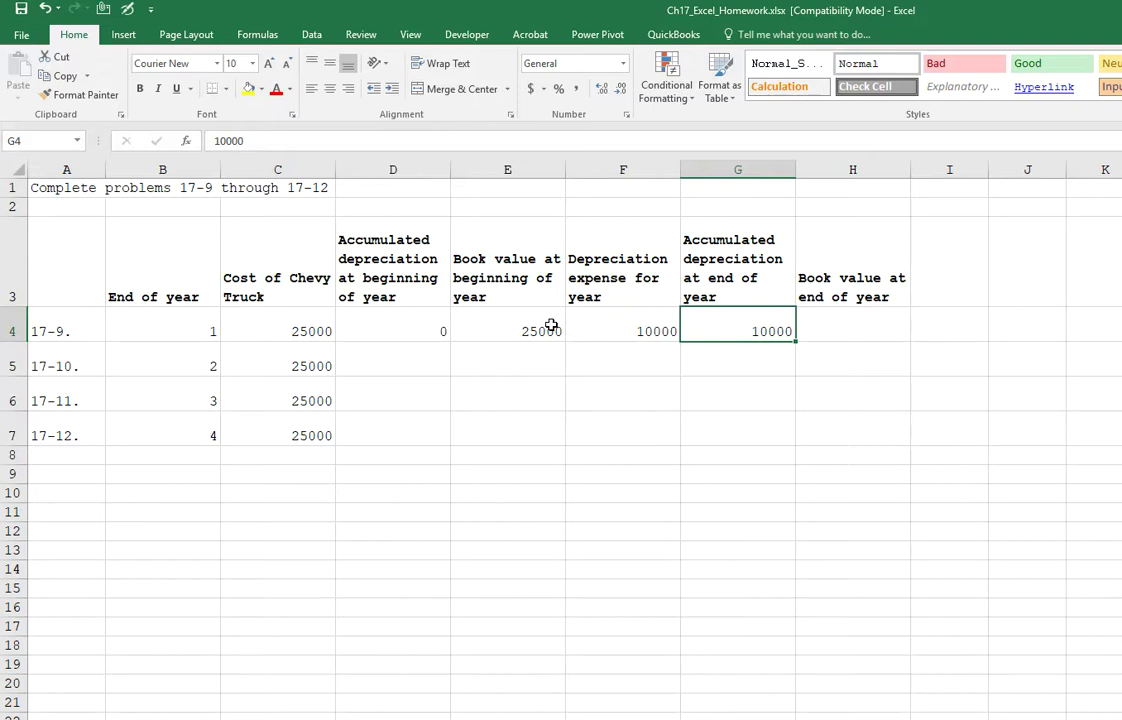
key(Right)
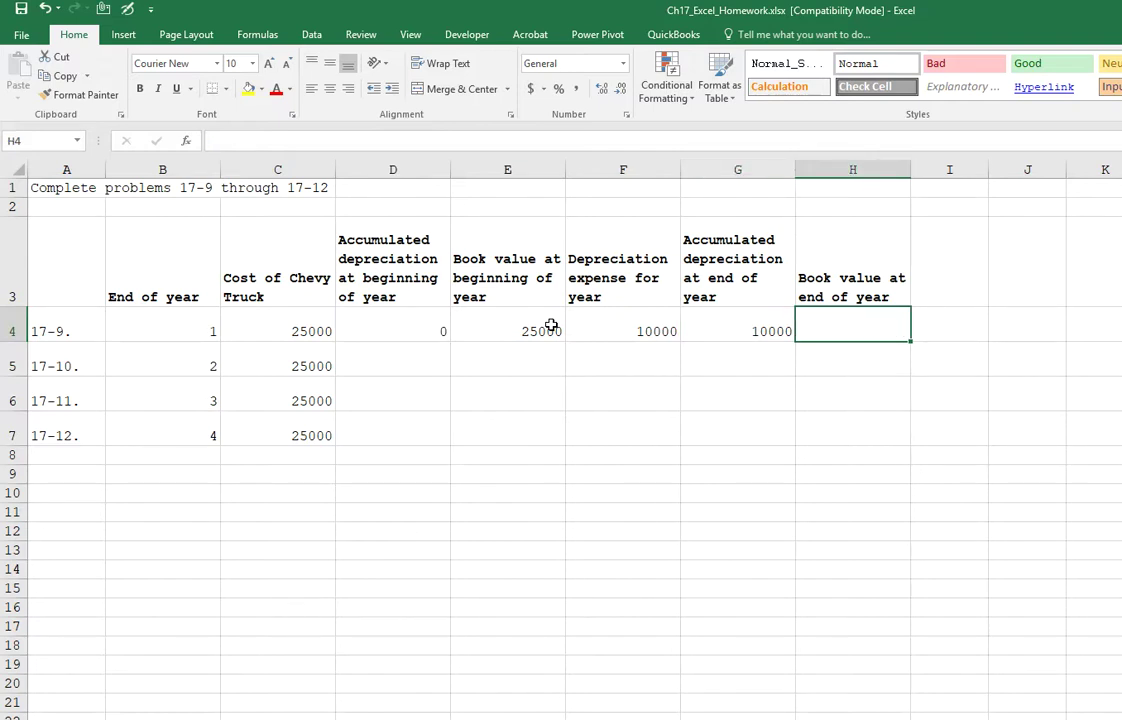
- Enter =C4-G4 in H4 for a 15000 ending book value
text(=)
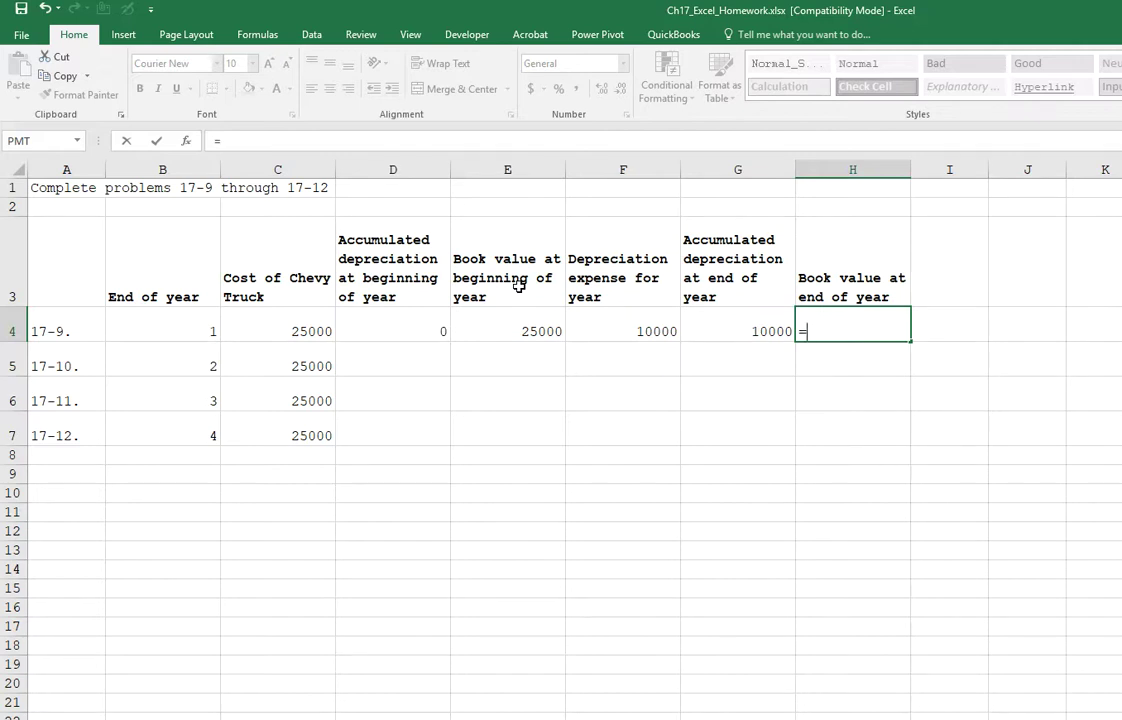
click(292, 331)
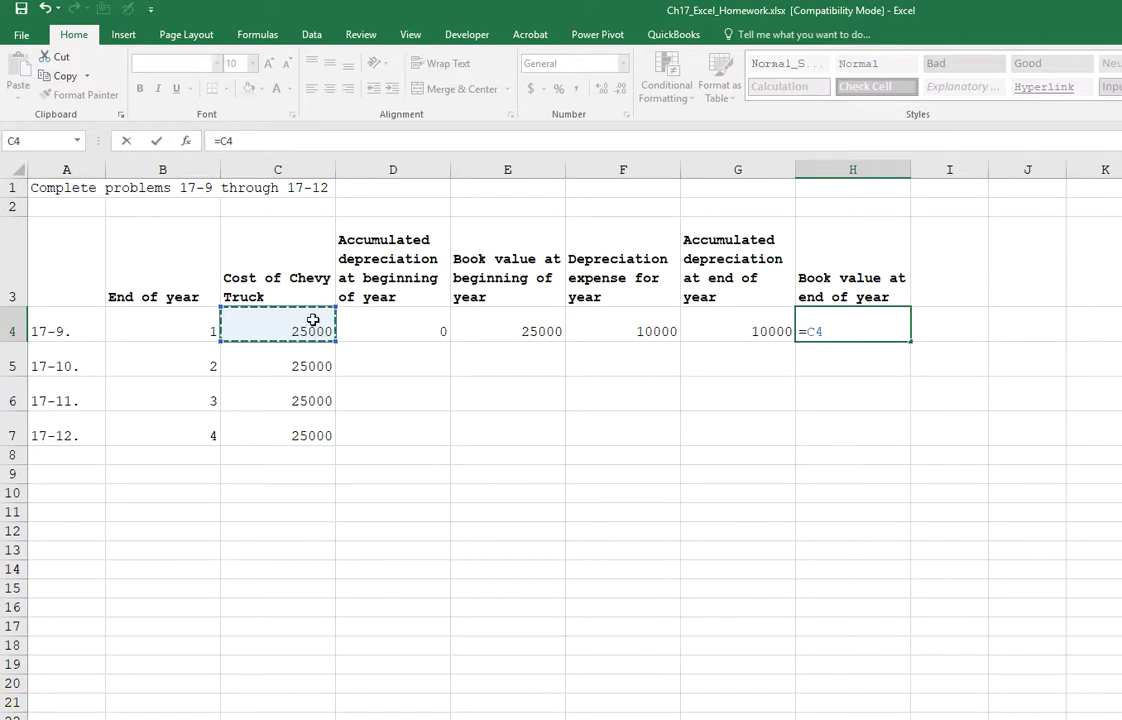
text(-)
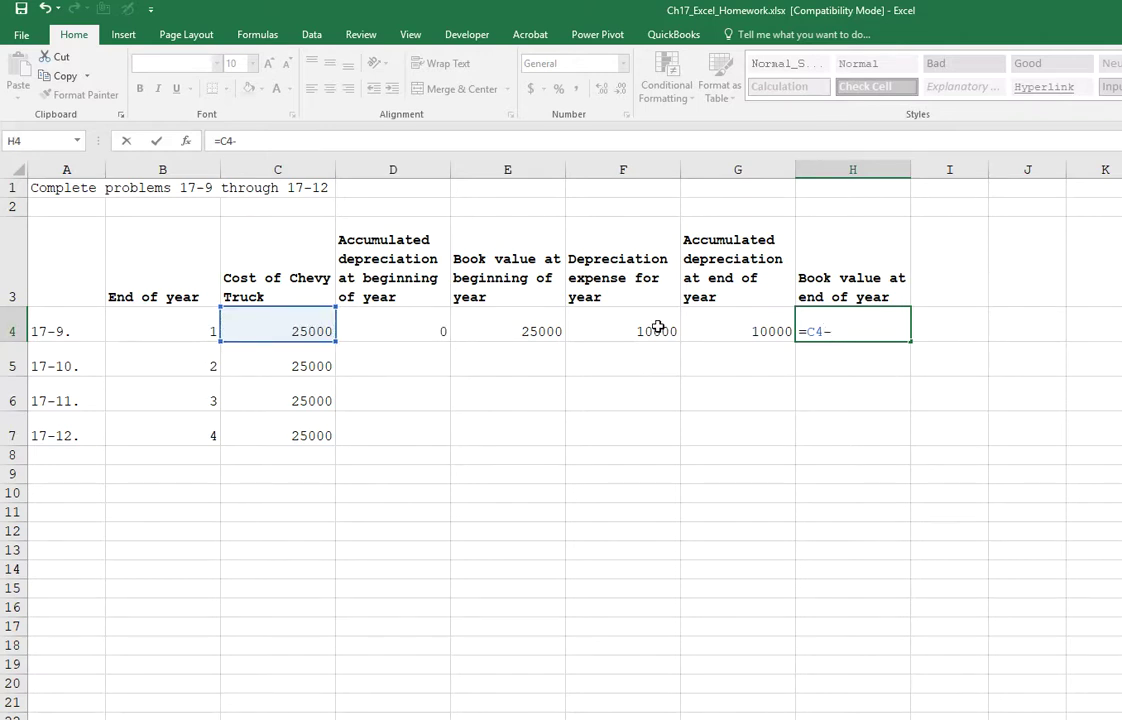
click(770, 331)
key(Return)
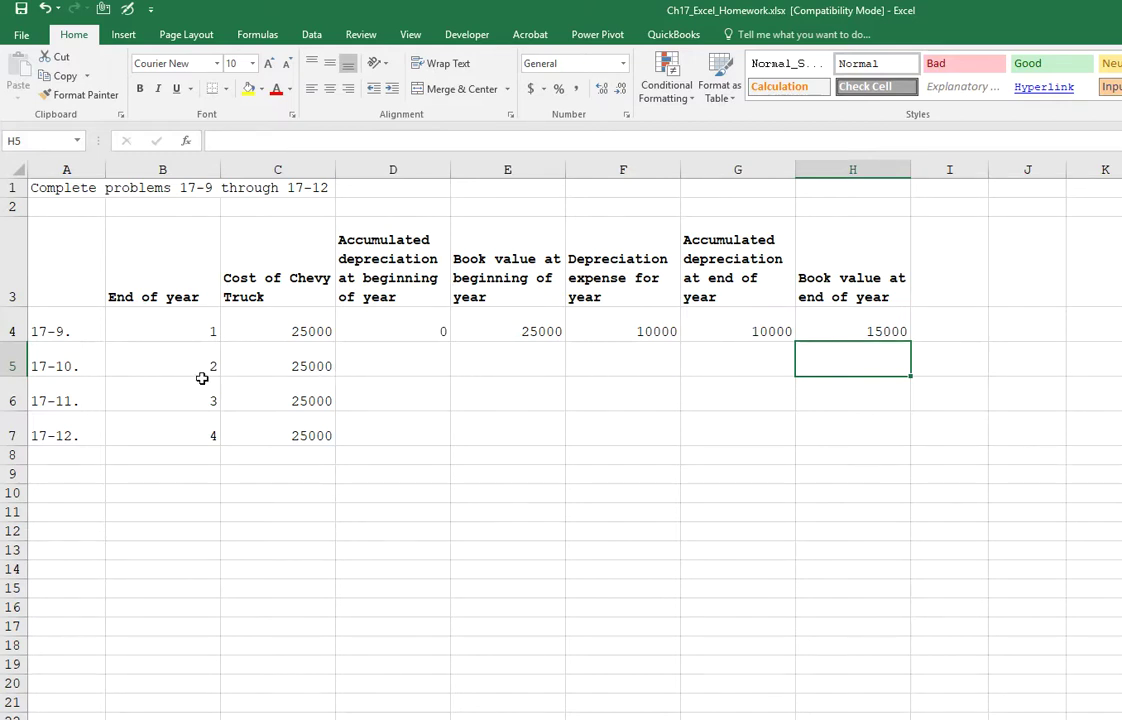
- Link D5 to G4 so year 2 begins with 10000 accumulated depreciation
click(411, 366)
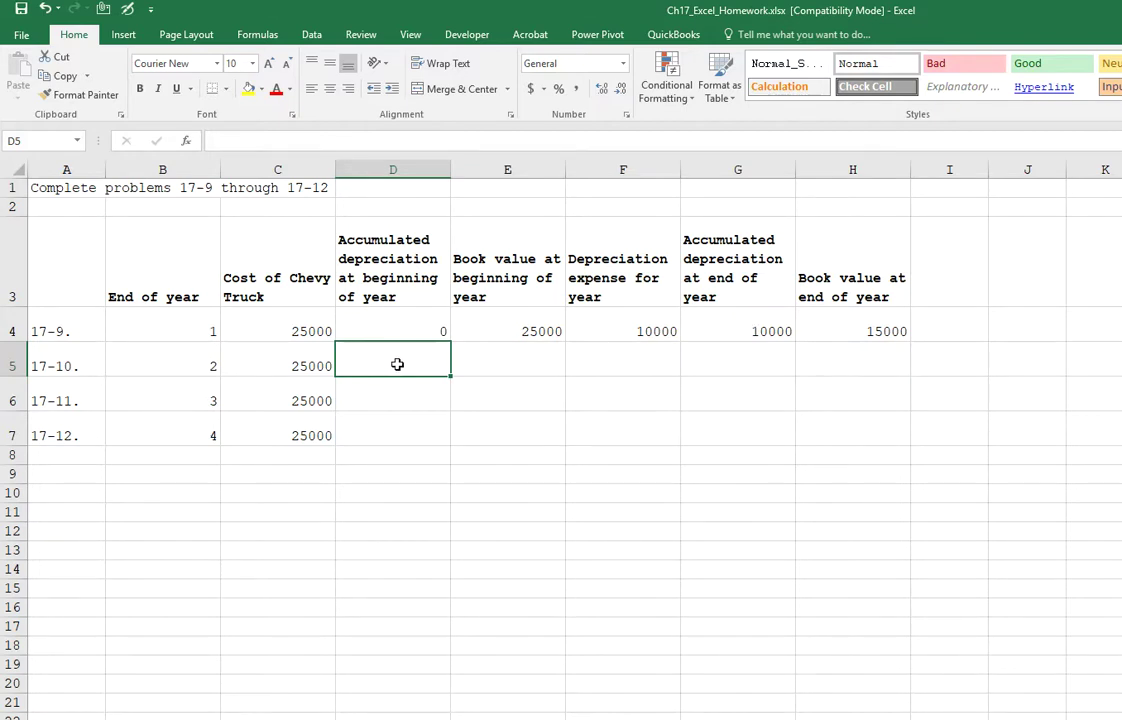
text(=)
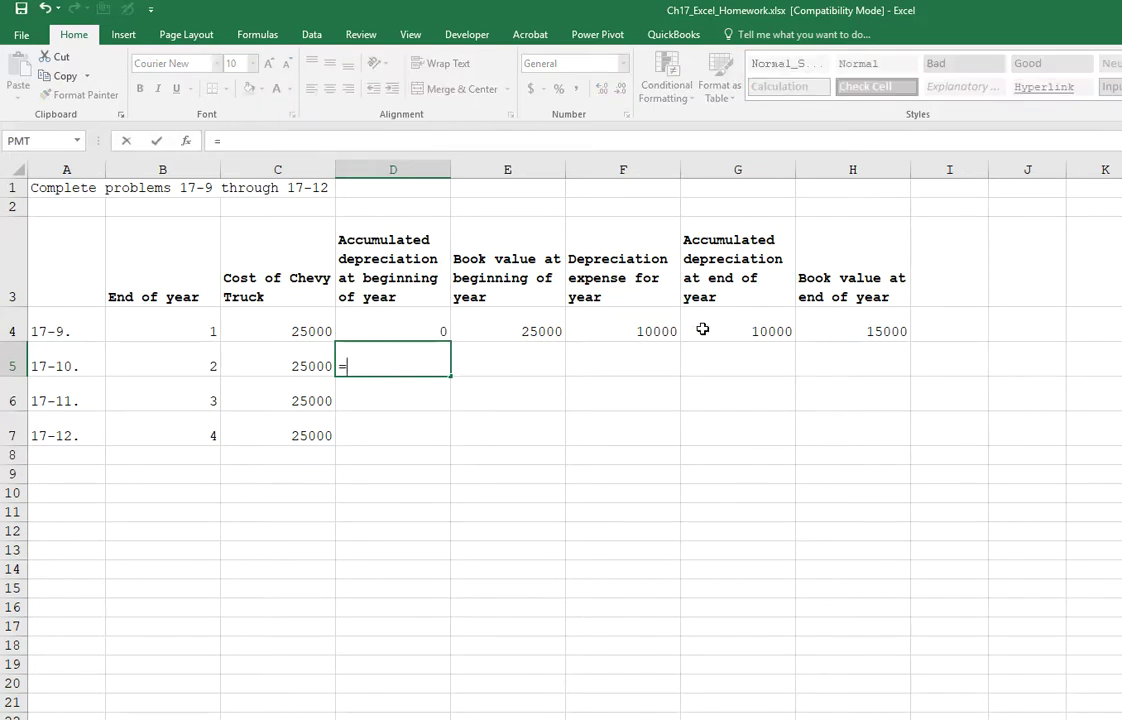
click(743, 328)
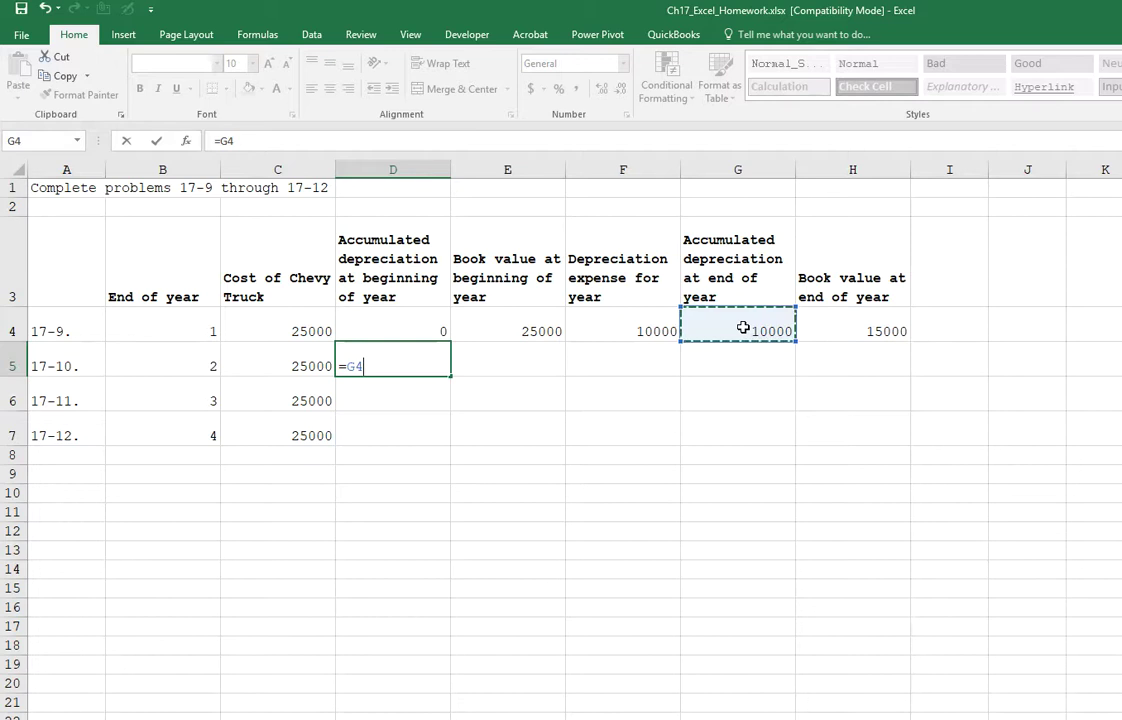
key(Return)
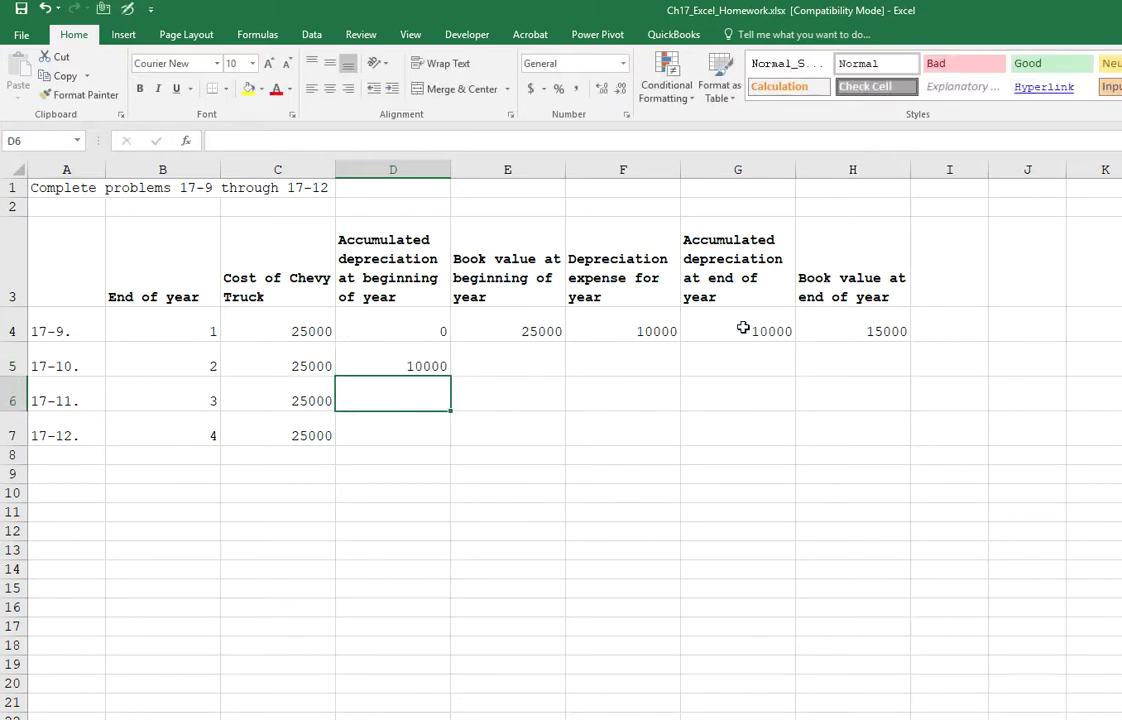
click(404, 355)
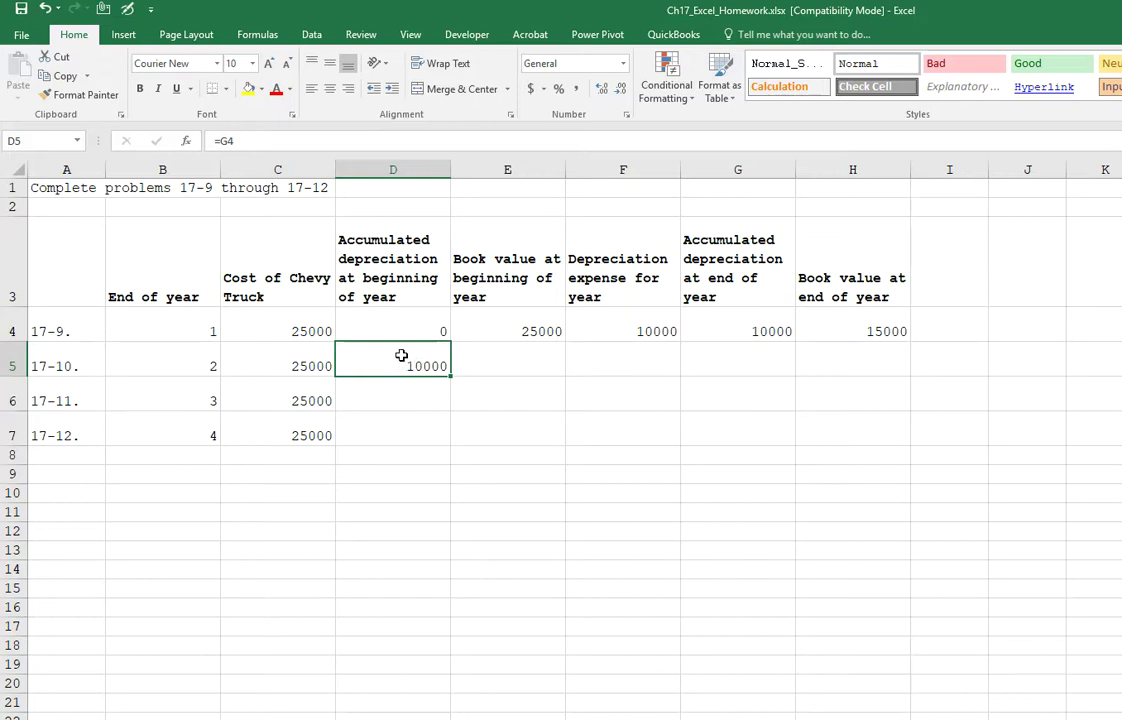
- Enter =H4 in E5 so year 2's beginning book value is 15000
click(504, 364)
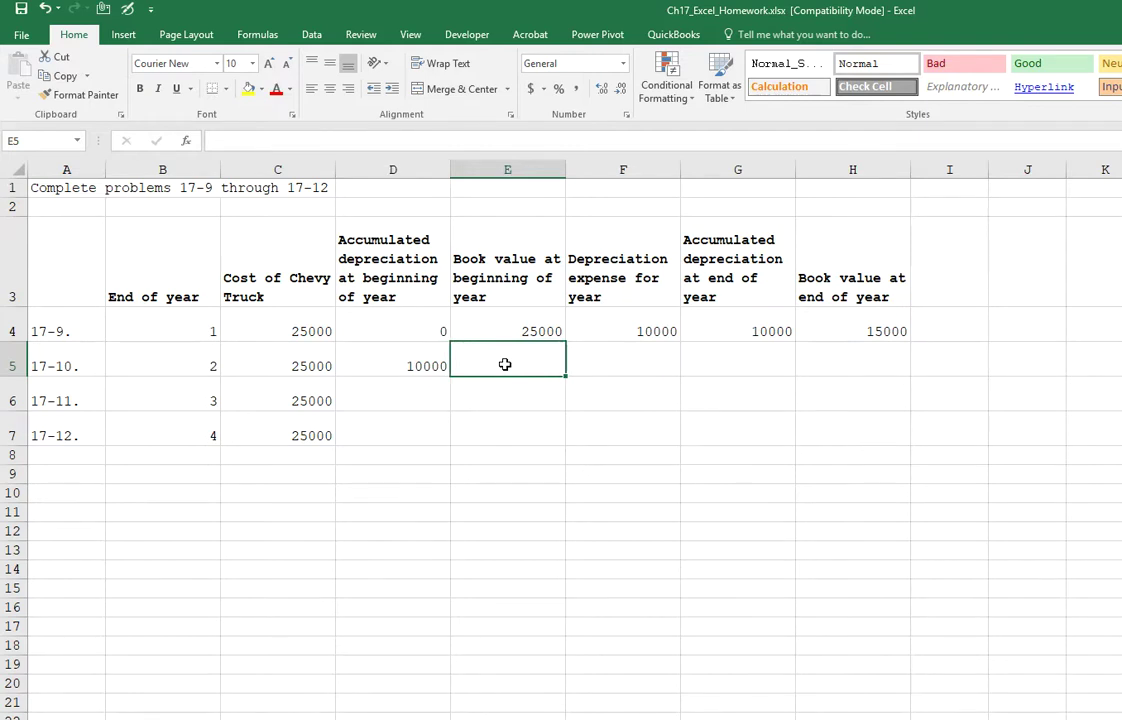
text(=)
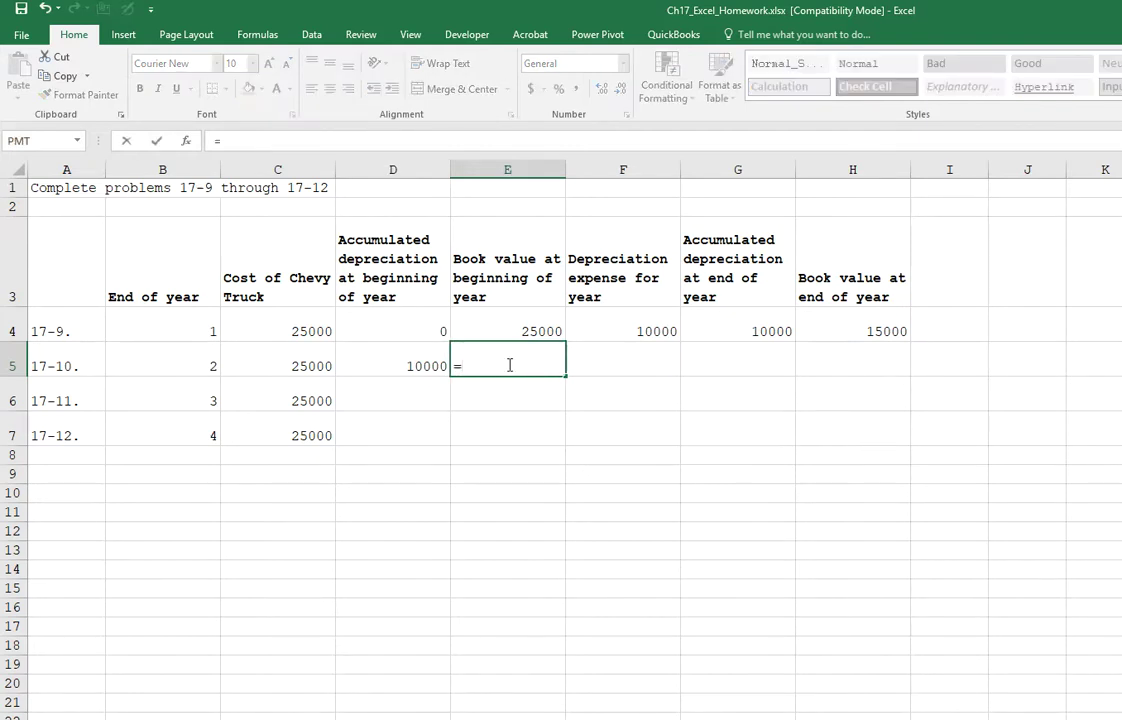
click(836, 323)
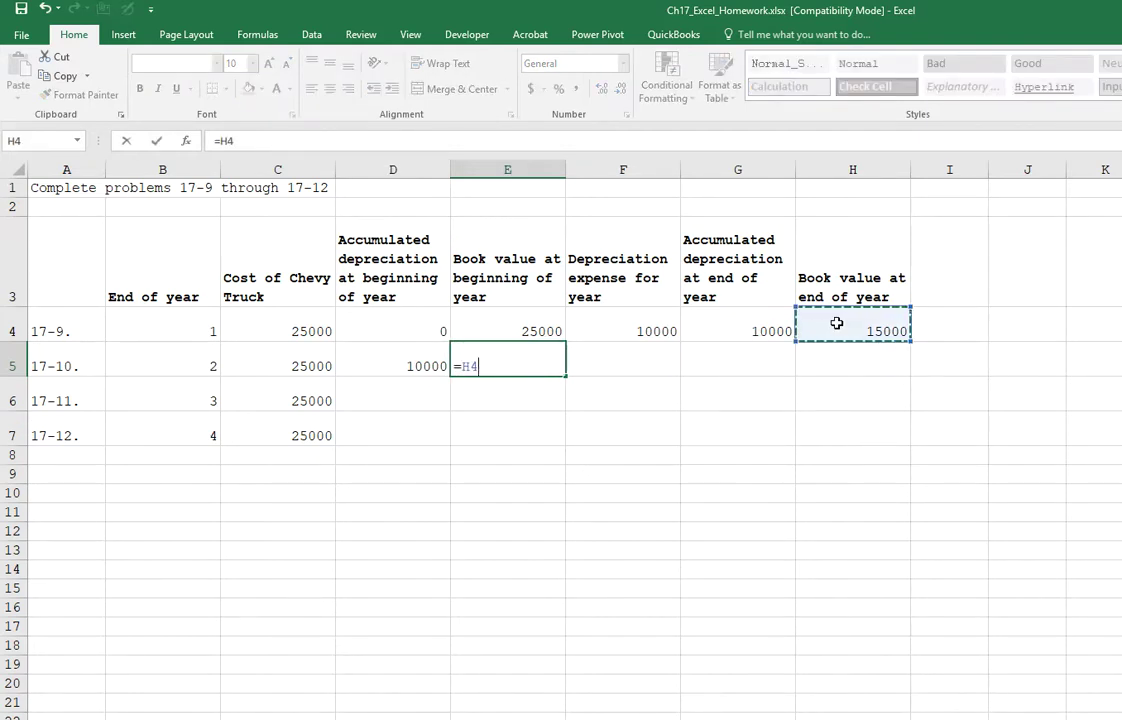
key(Return)
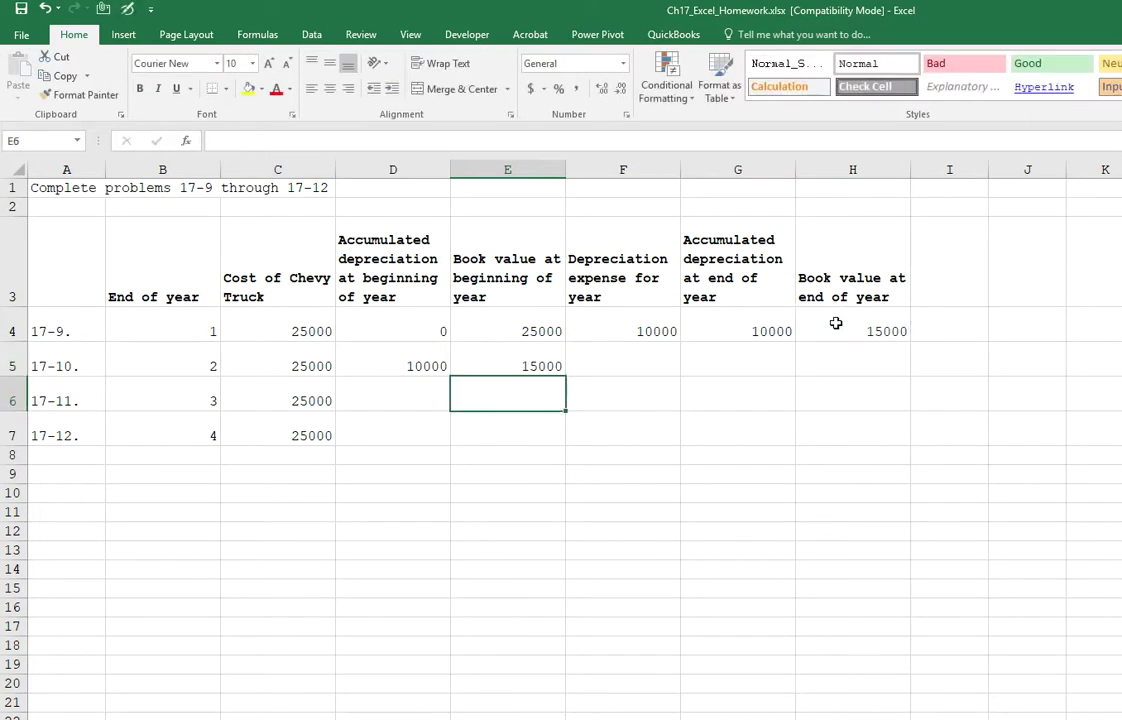
click(615, 366)
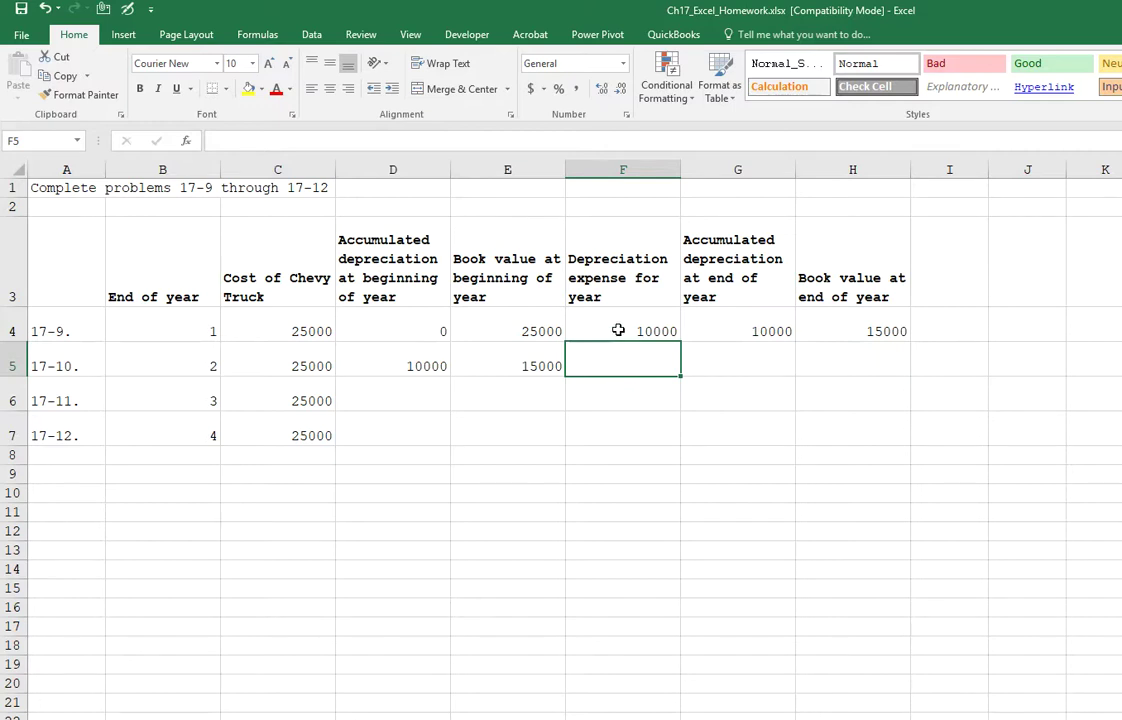
- Copy F4's 40% formula down to F5, giving 6000 expense
click(618, 330)
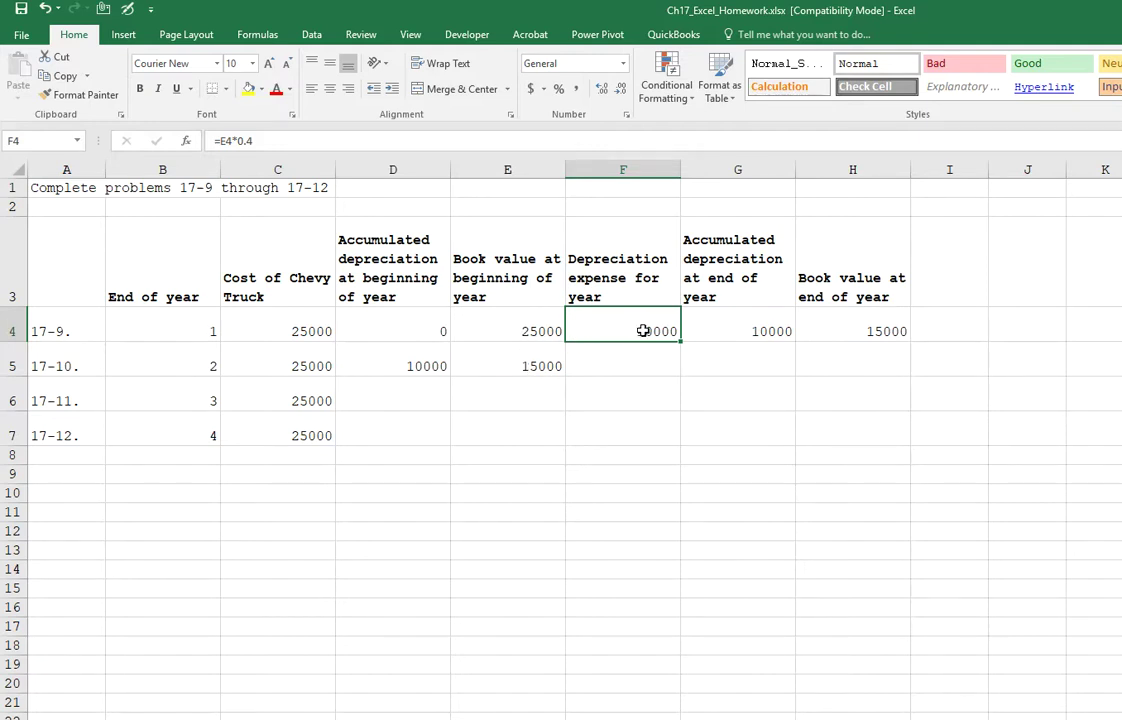
drag(680, 343, 679, 373)
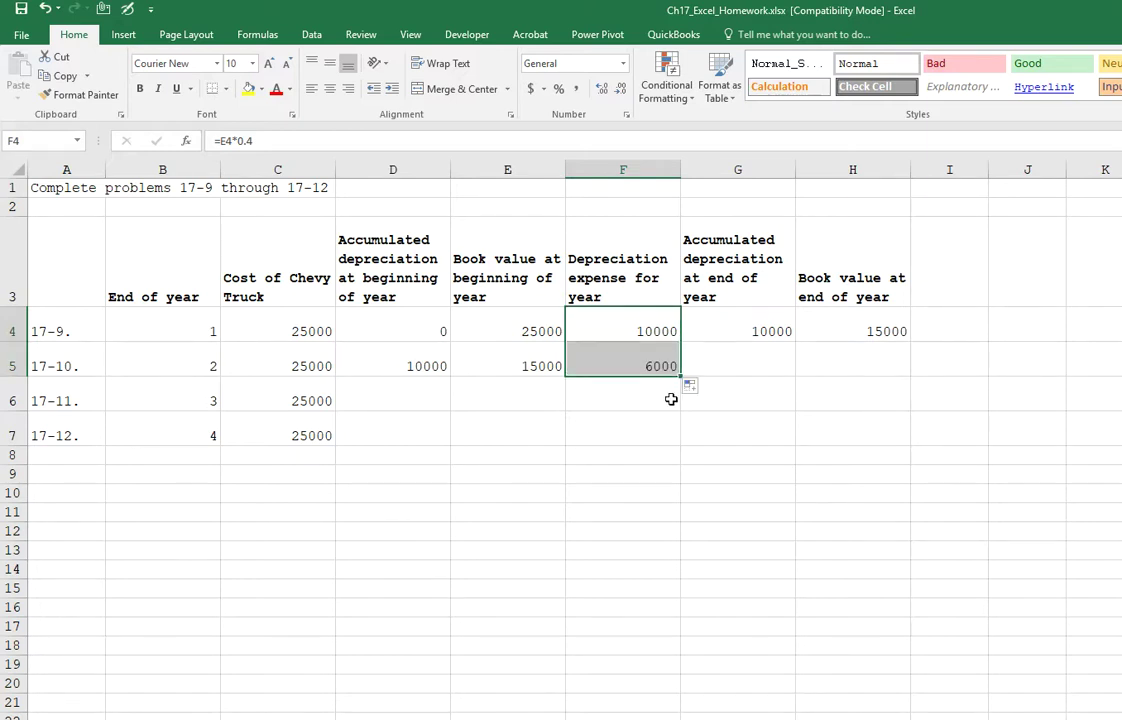
click(654, 366)
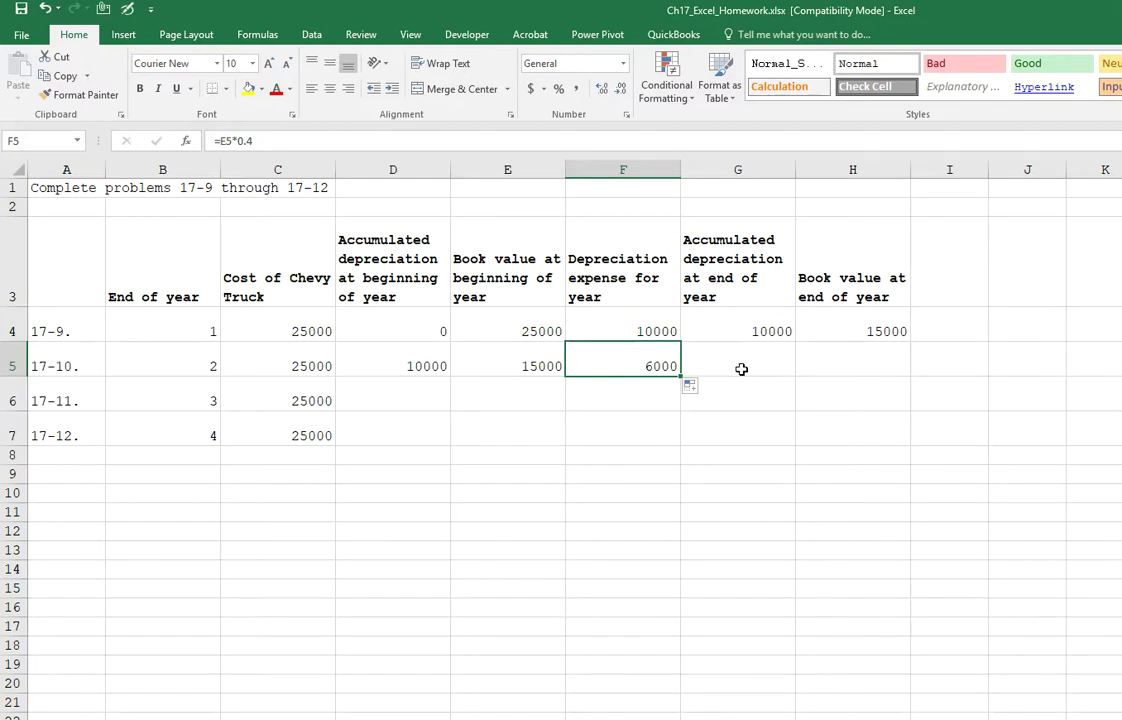
- Build the formula =G4+F5 in G5 for year 2's accumulated depreciation
click(741, 370)
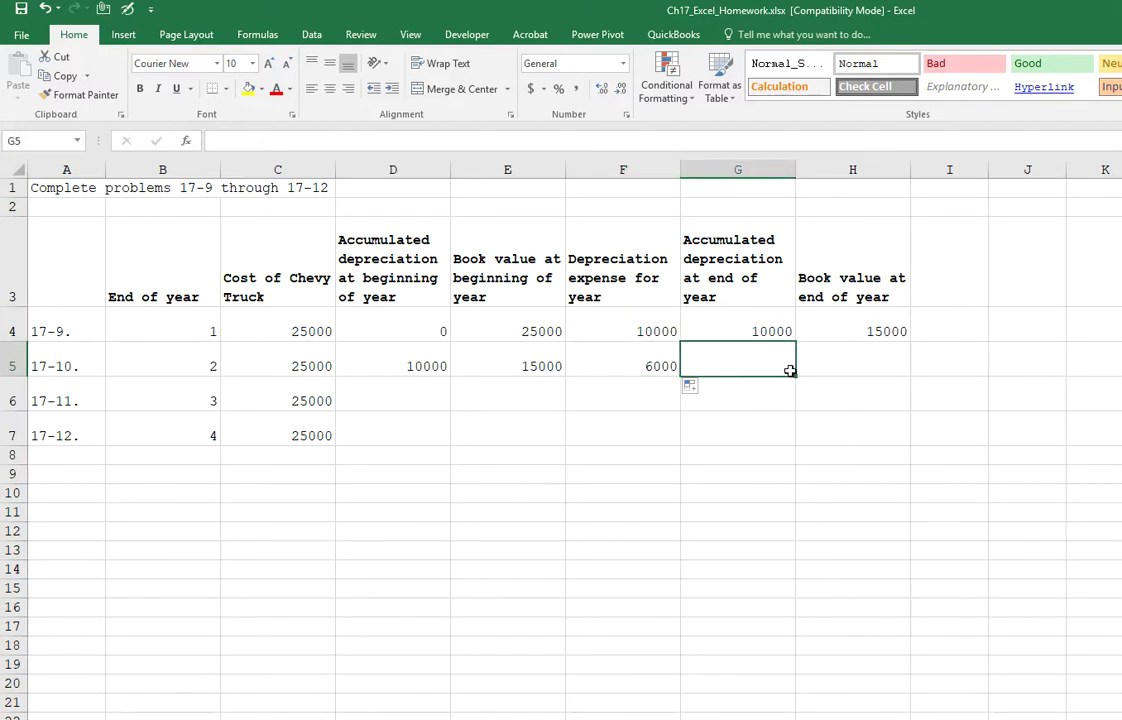
text(=)
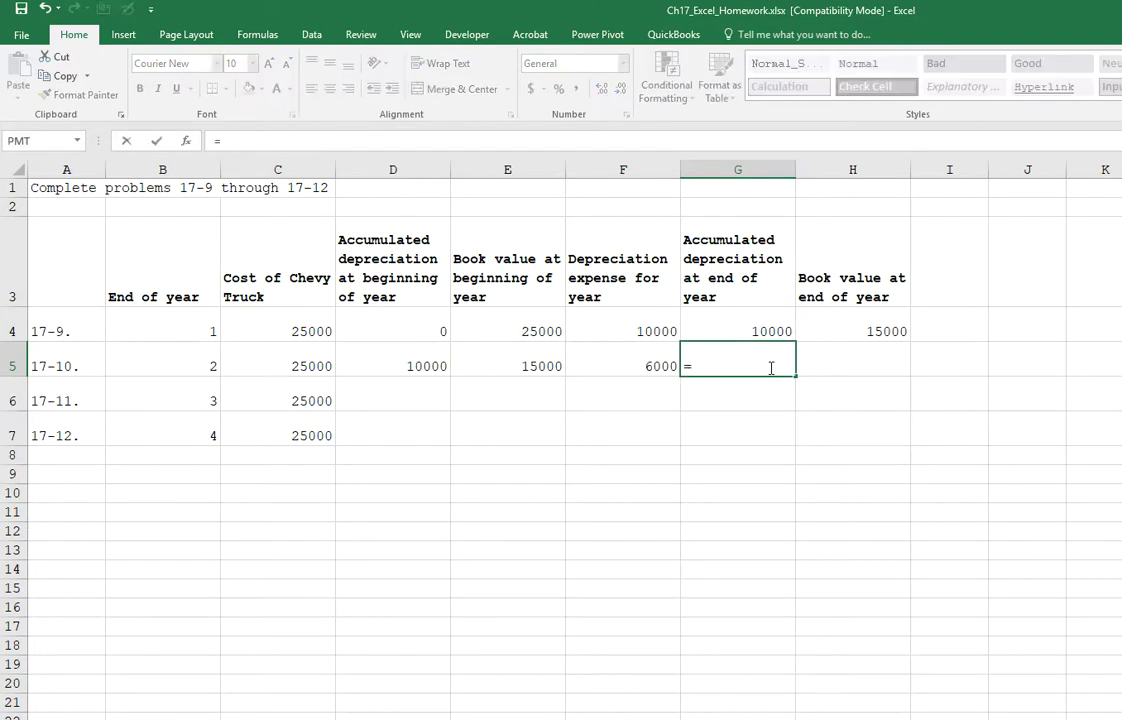
click(757, 330)
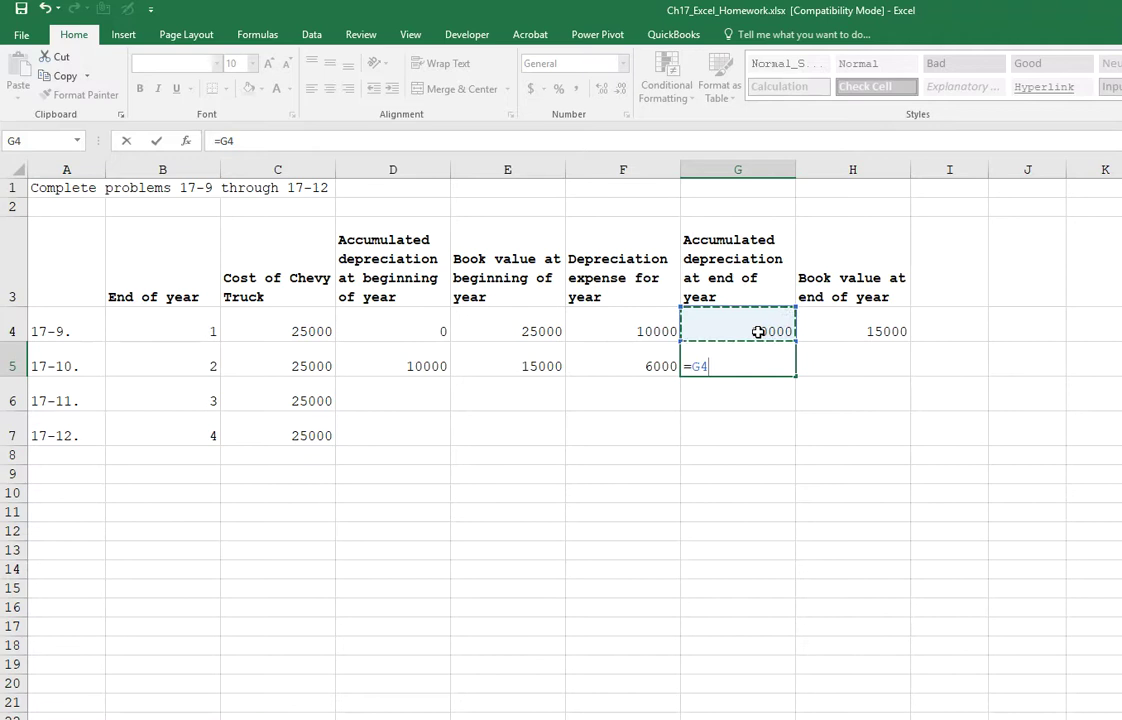
text(+)
click(663, 359)
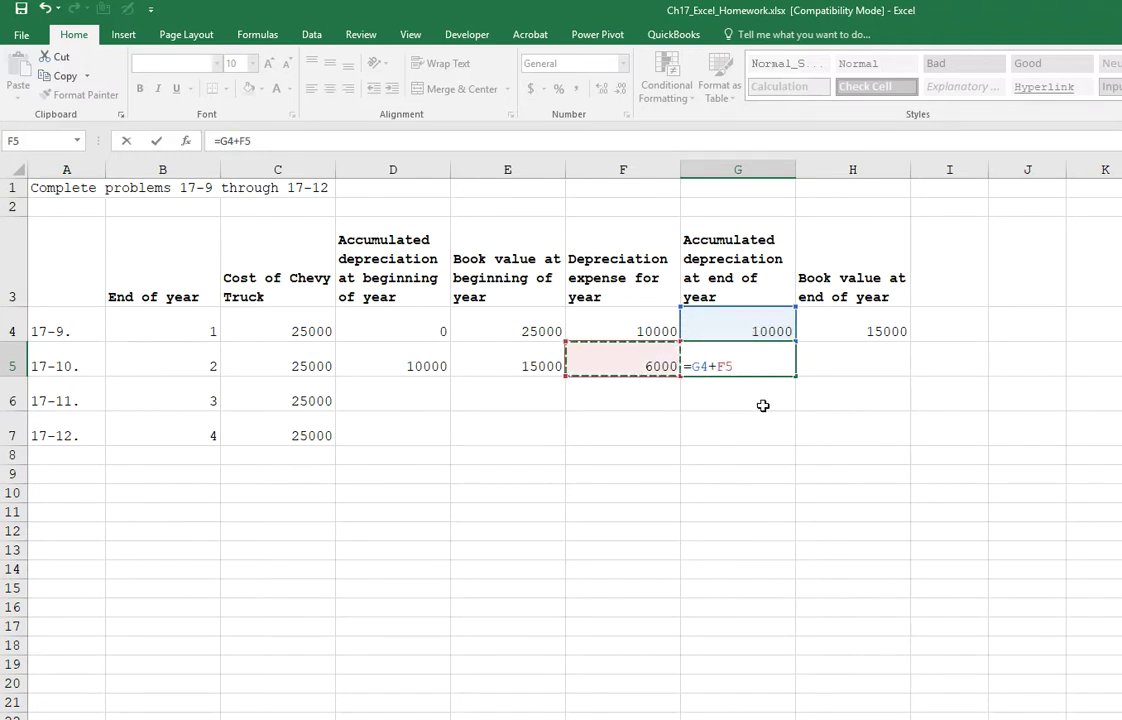
- Commit G5 (16000) and fill H4's book value formula down to H5, showing 9000
key(Return)
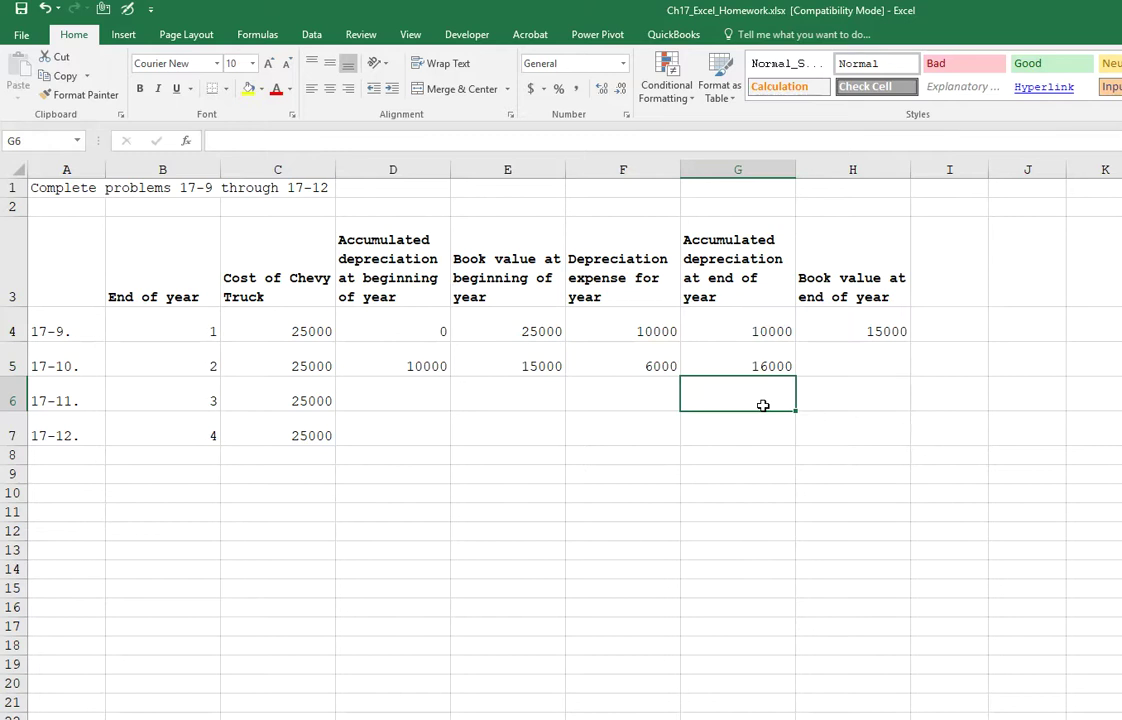
click(826, 364)
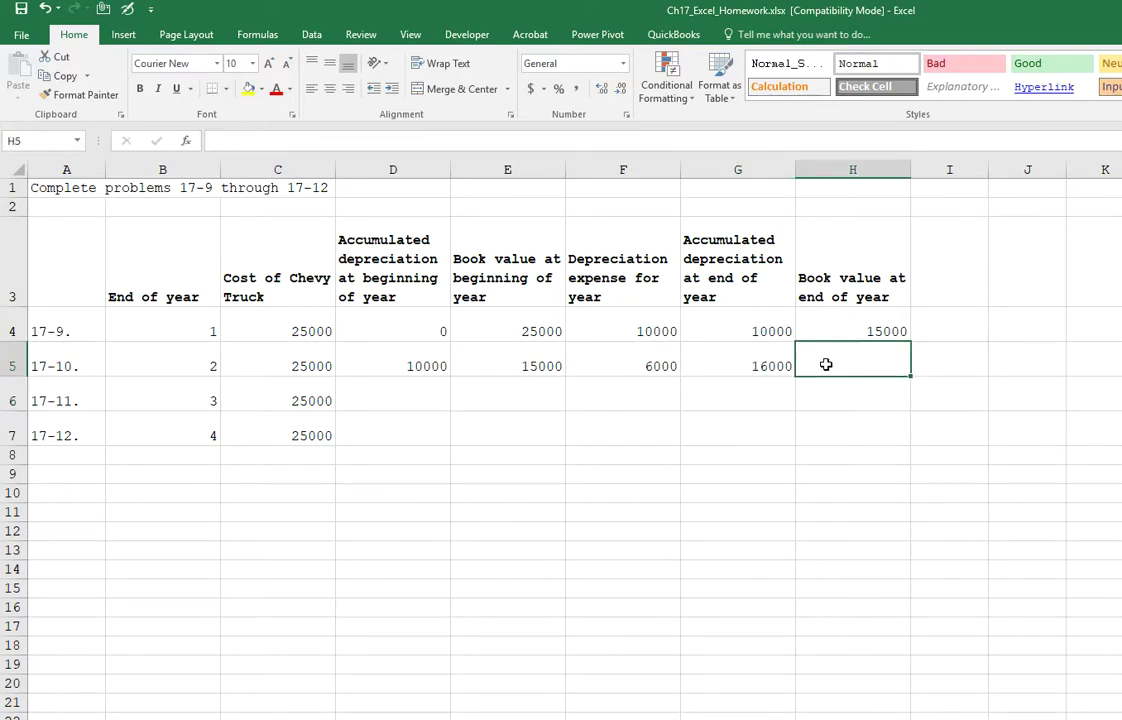
click(851, 336)
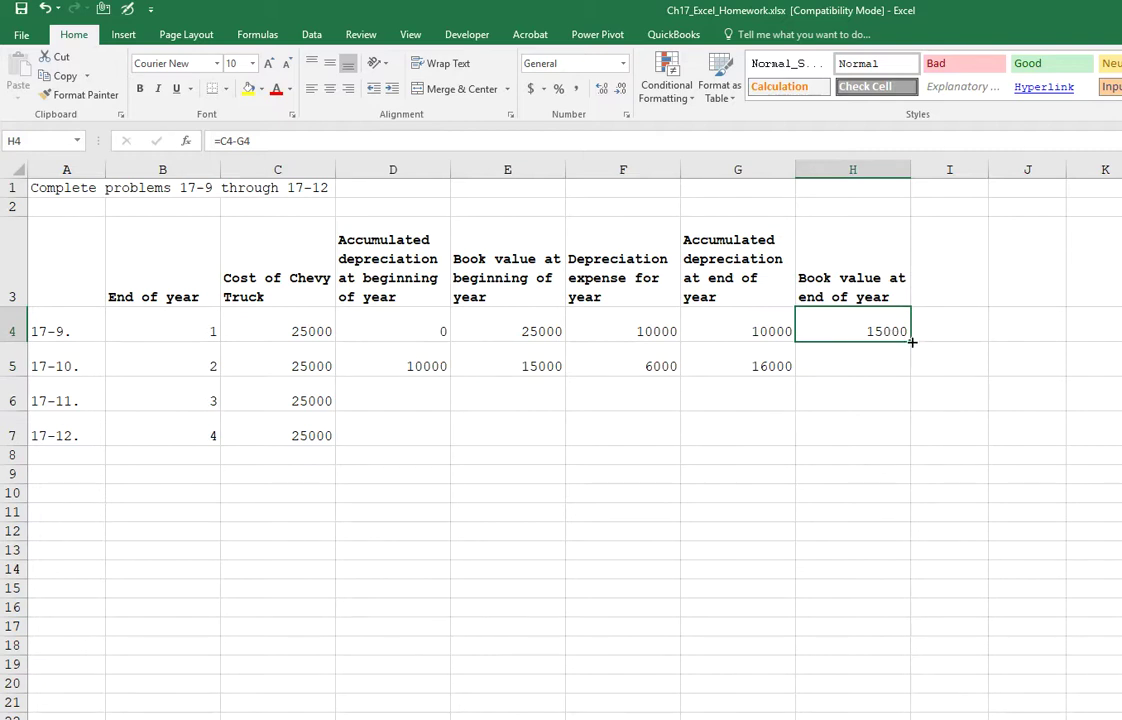
drag(912, 342, 840, 368)
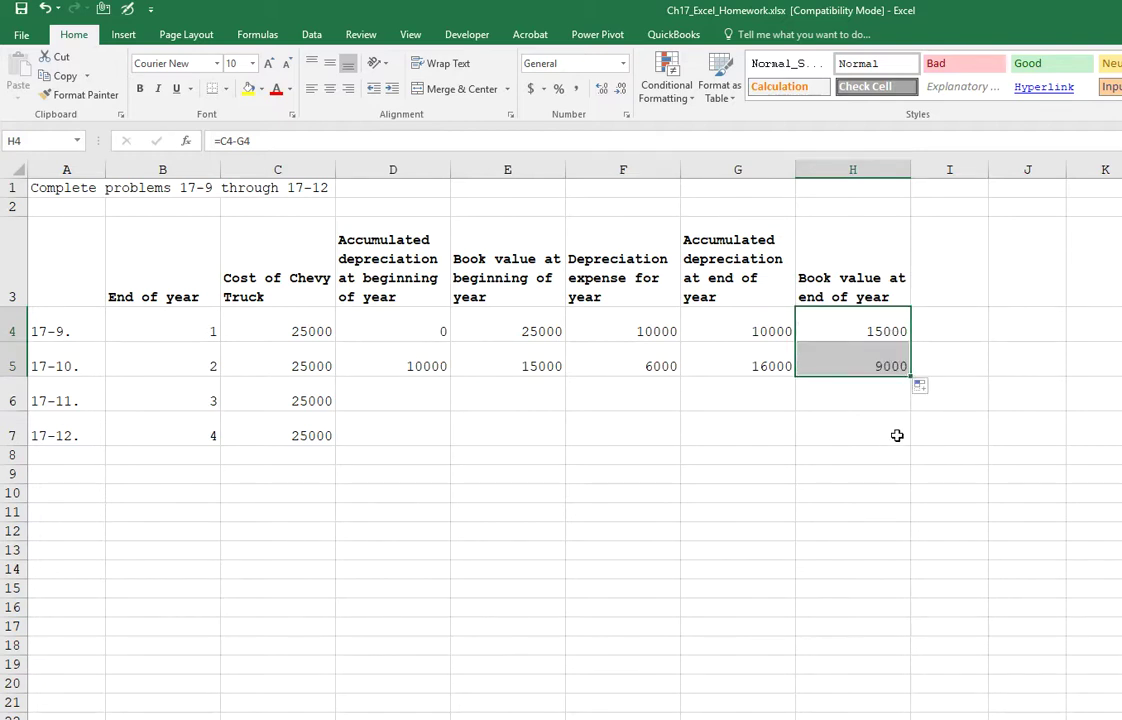
click(400, 396)
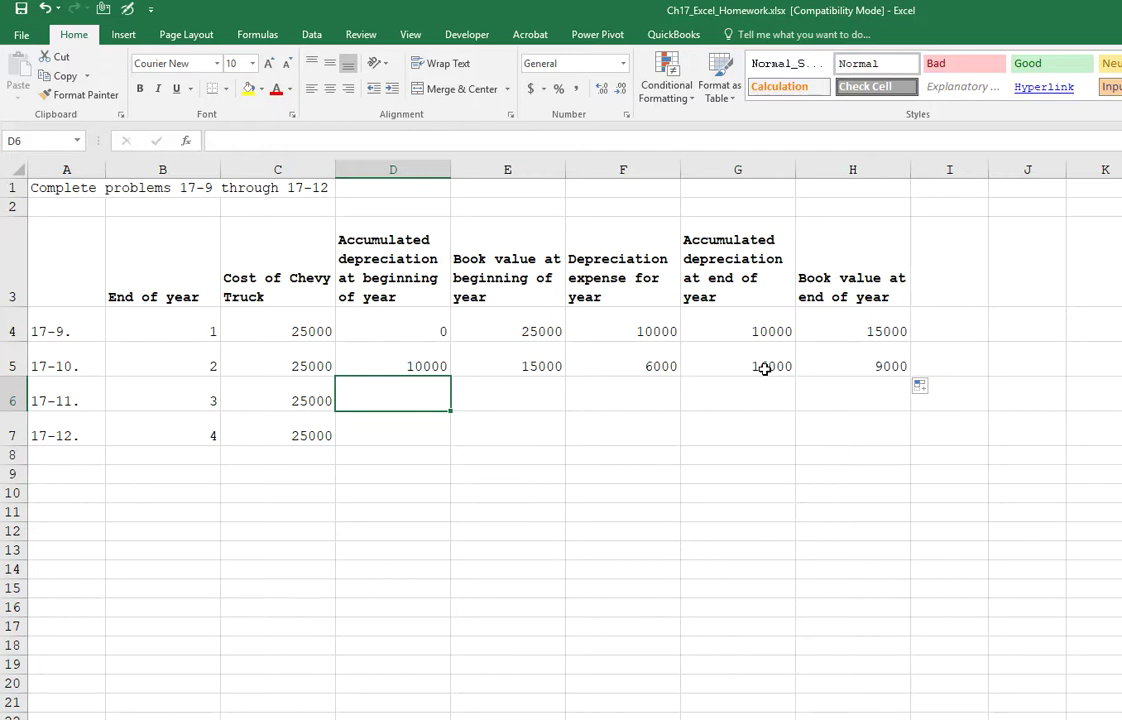
- Fill D5's link down to D6 so year 3 begins with 16000 accumulated depreciation
click(418, 366)
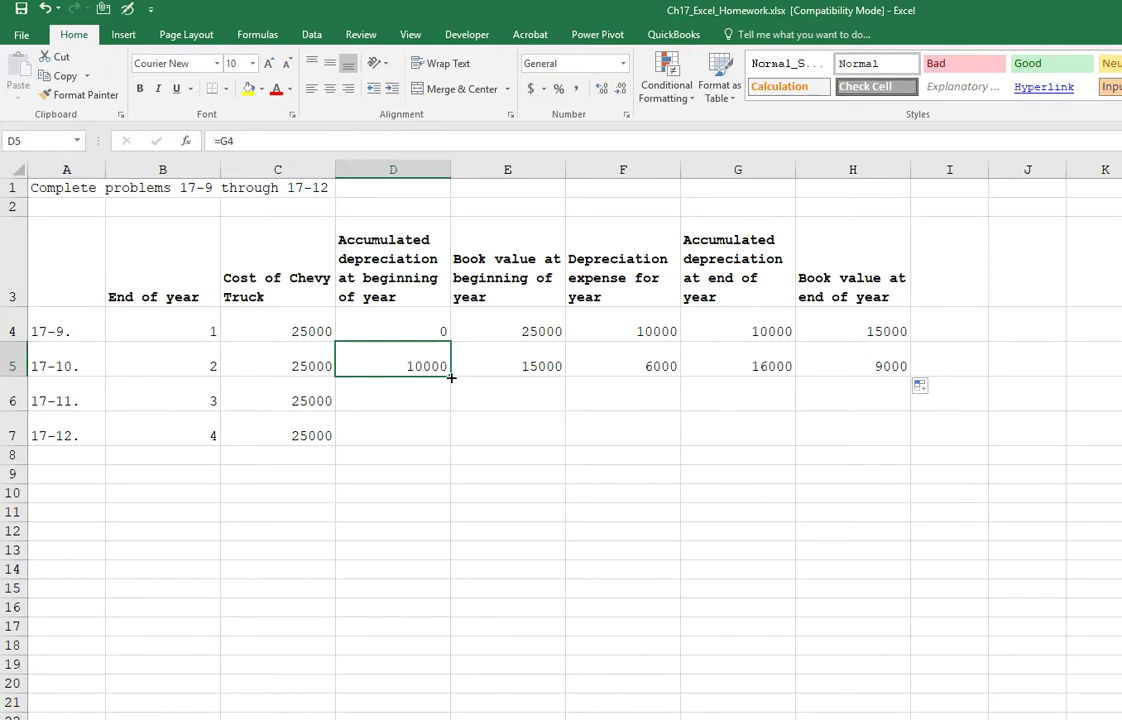
drag(451, 383, 446, 410)
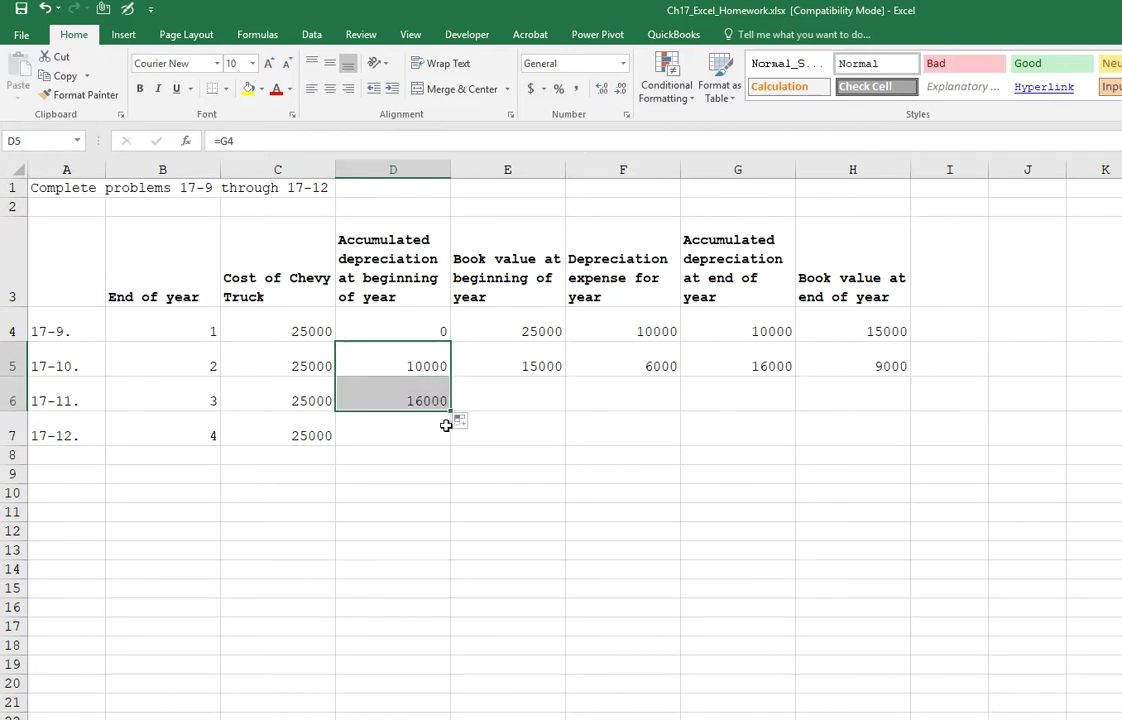
click(416, 402)
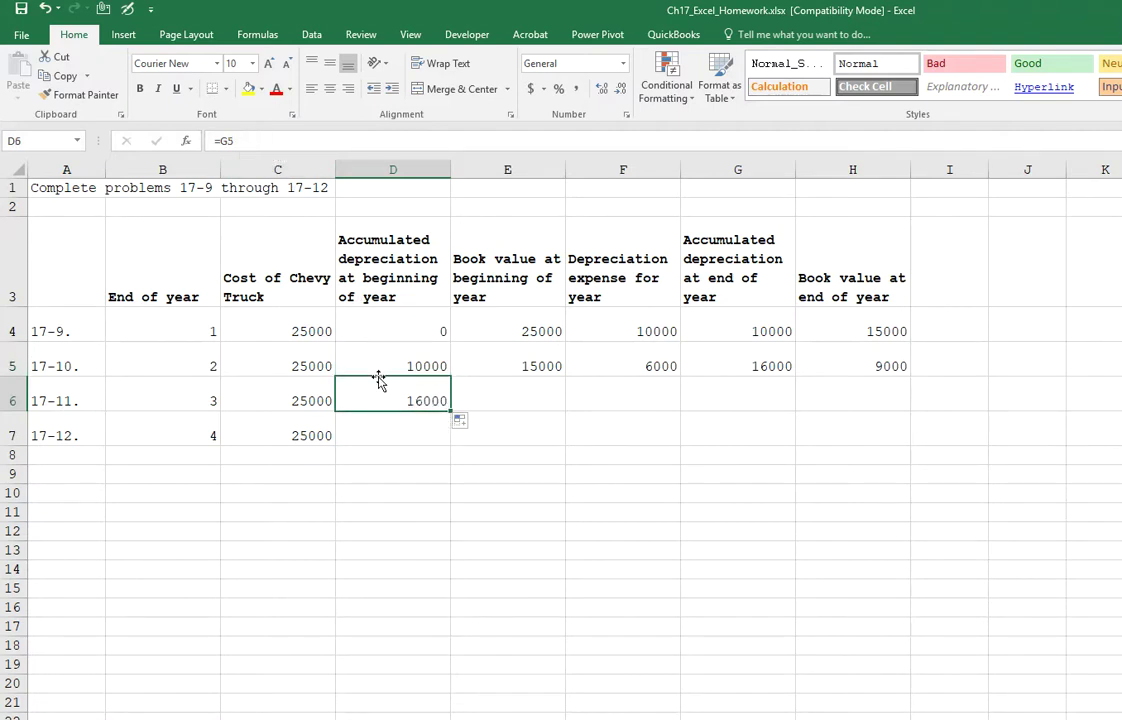
double_click(397, 399)
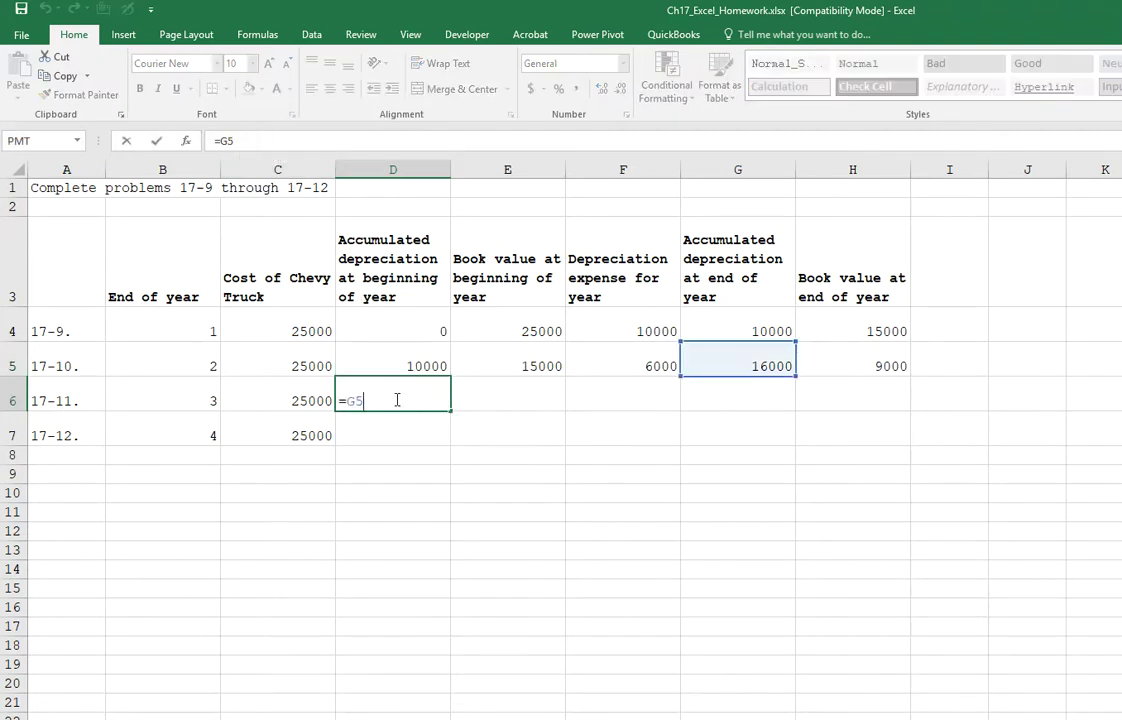
key(Escape)
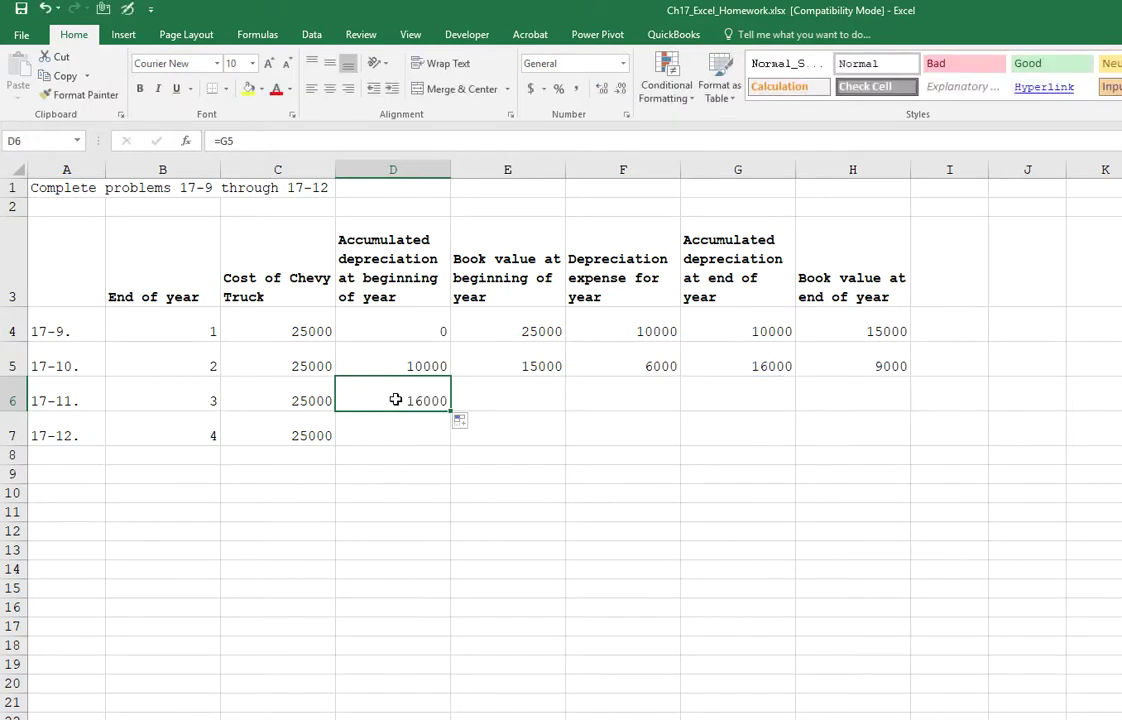
- Fill E5's =H4 down to E6, giving year 3 a 9000 beginning book value
click(510, 398)
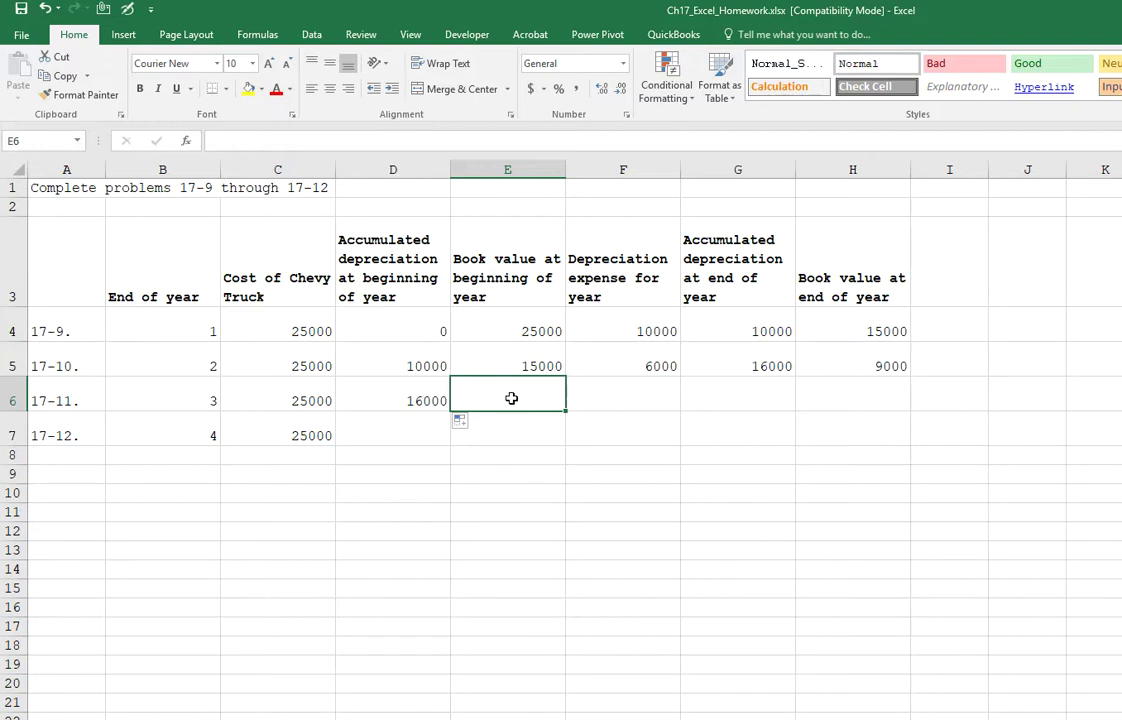
click(541, 368)
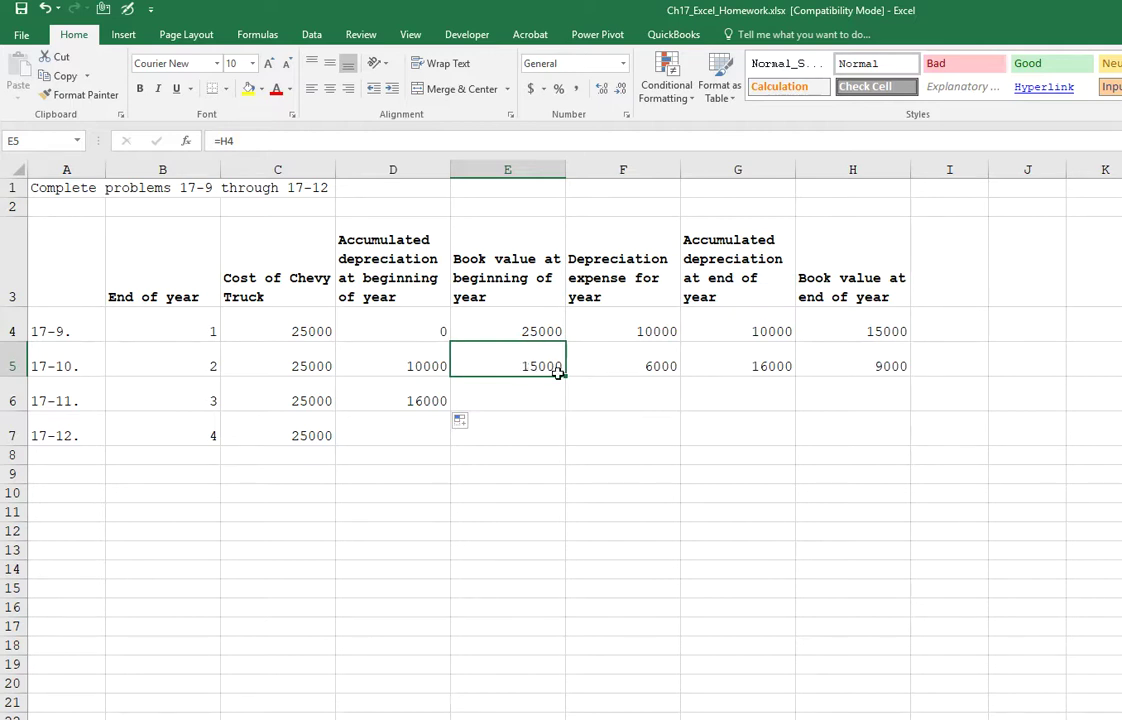
drag(566, 377, 568, 410)
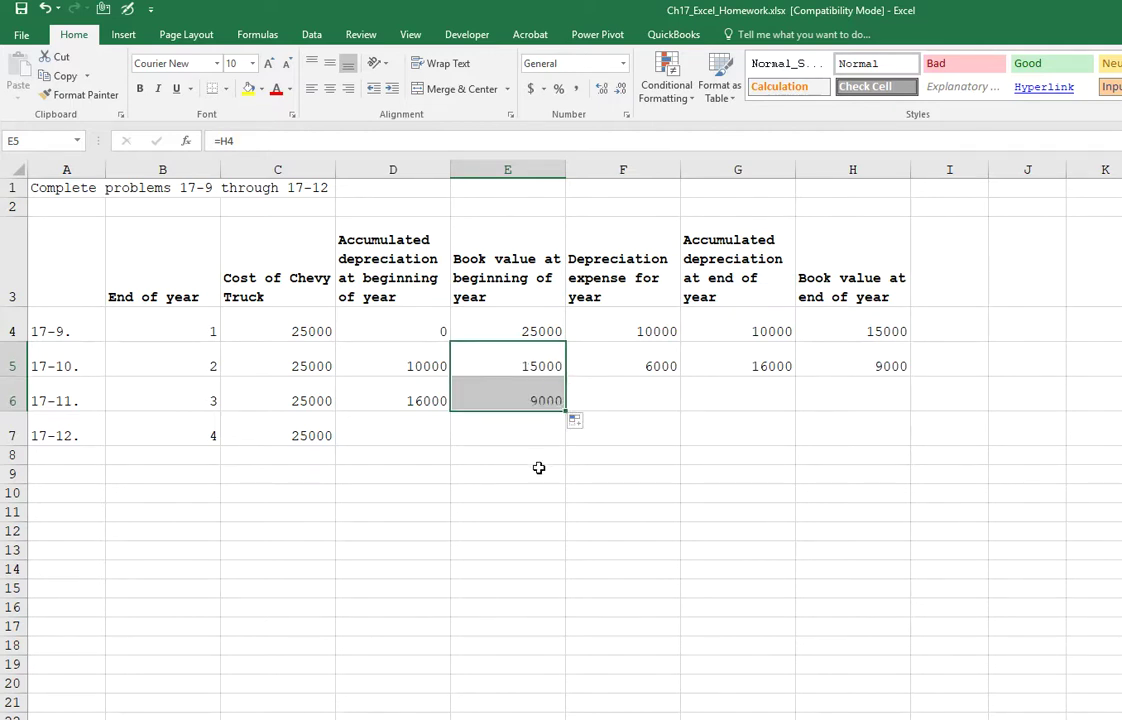
click(518, 402)
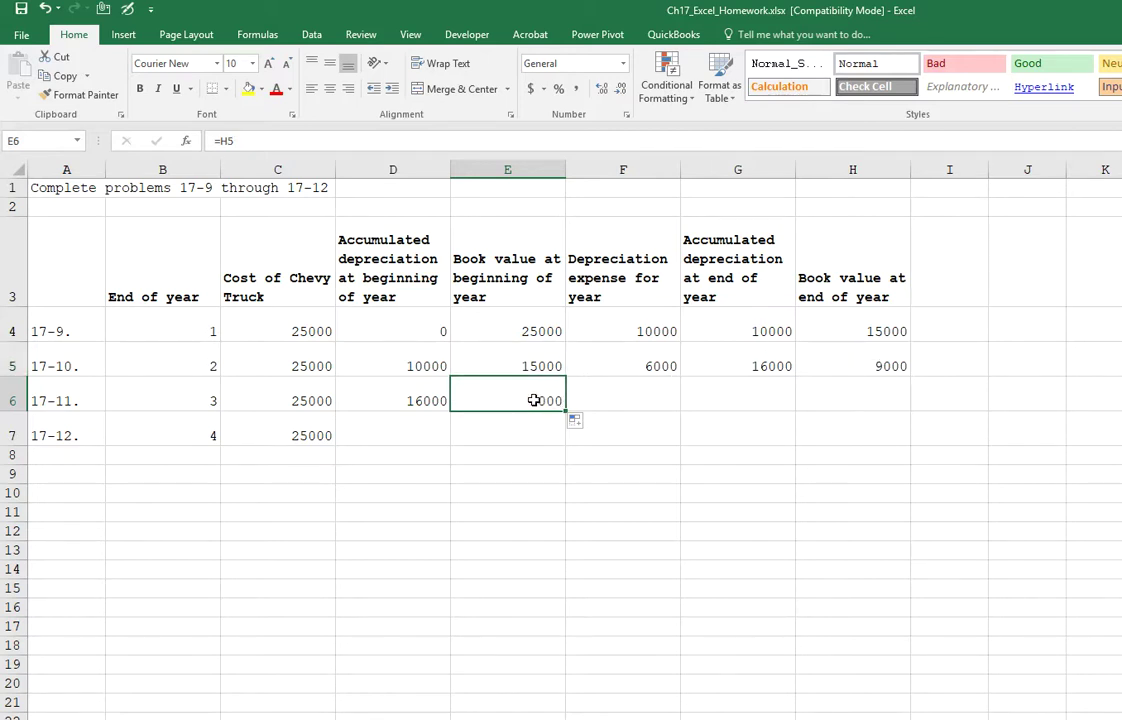
click(654, 393)
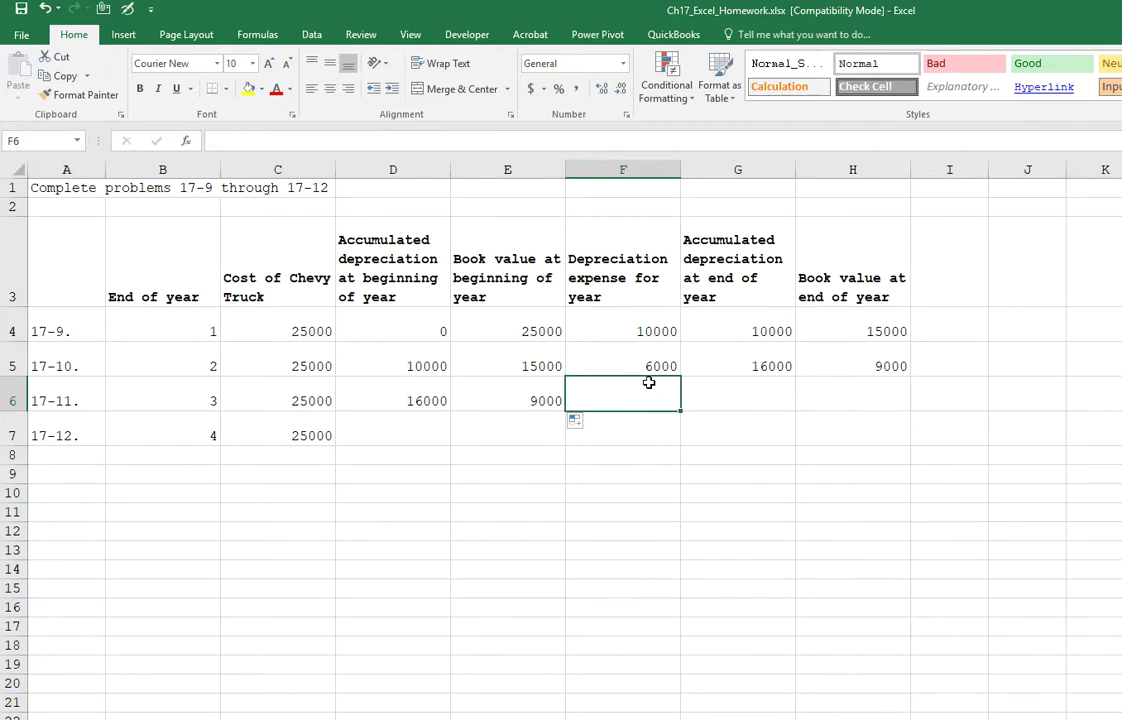
- Fill F5, G5 and H5 down to row 6: 3600 expense, 19600 accumulated, 5400 book value
click(648, 372)
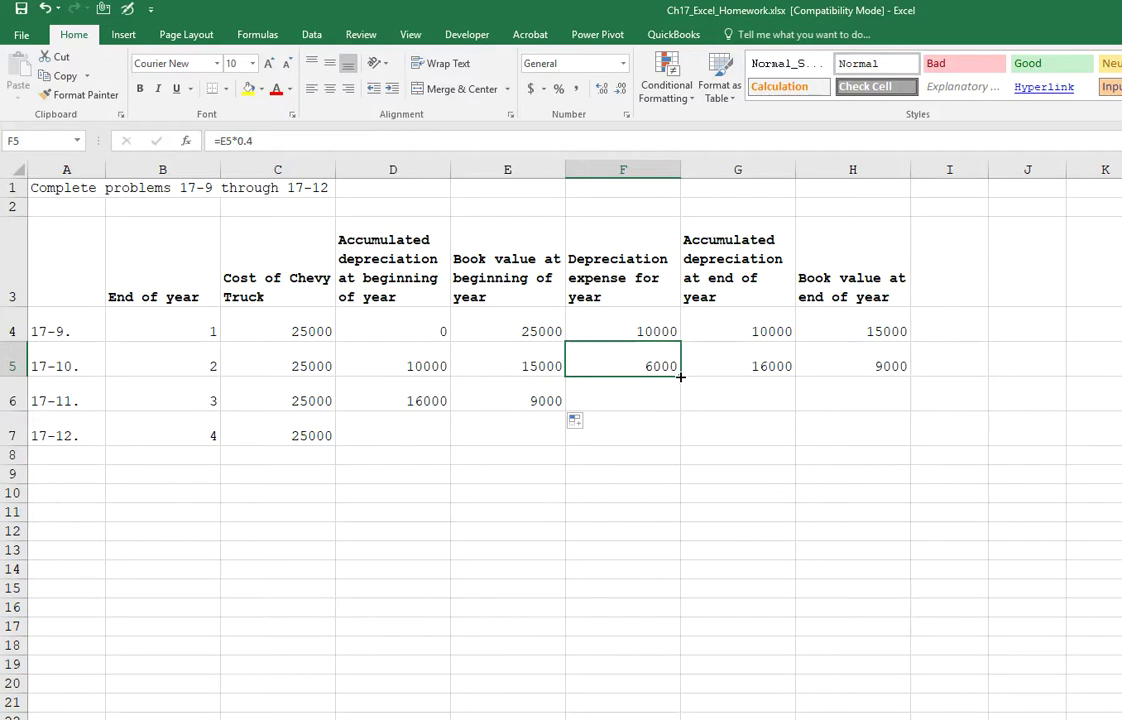
drag(680, 376, 679, 405)
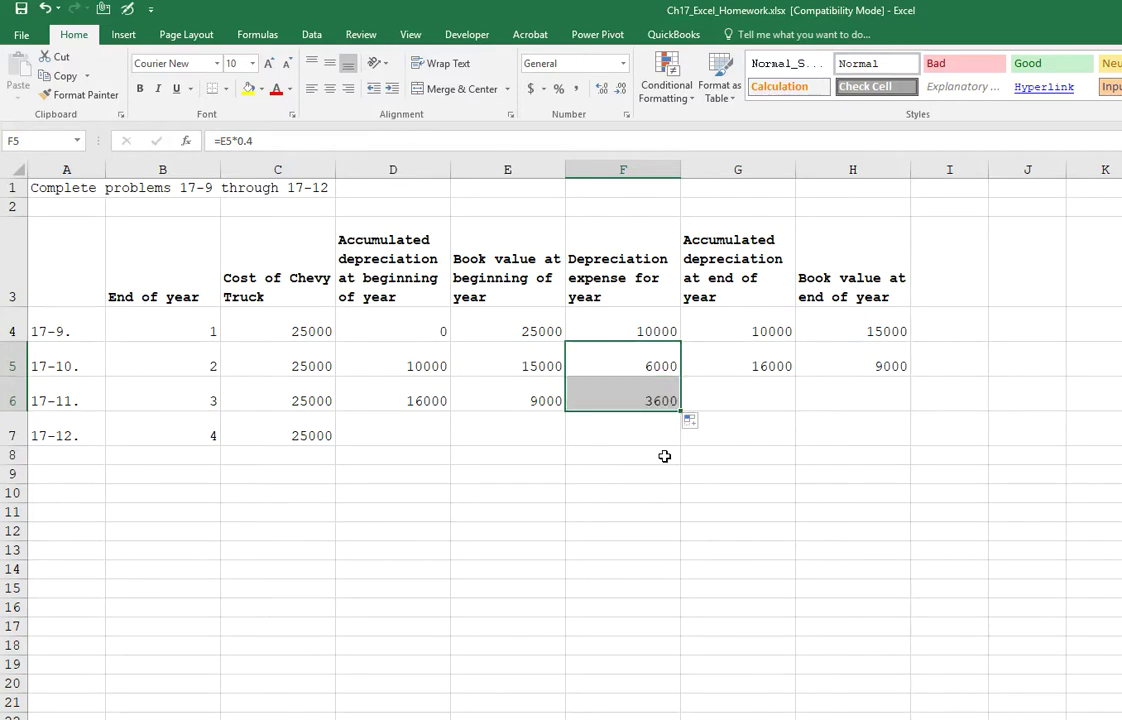
click(715, 398)
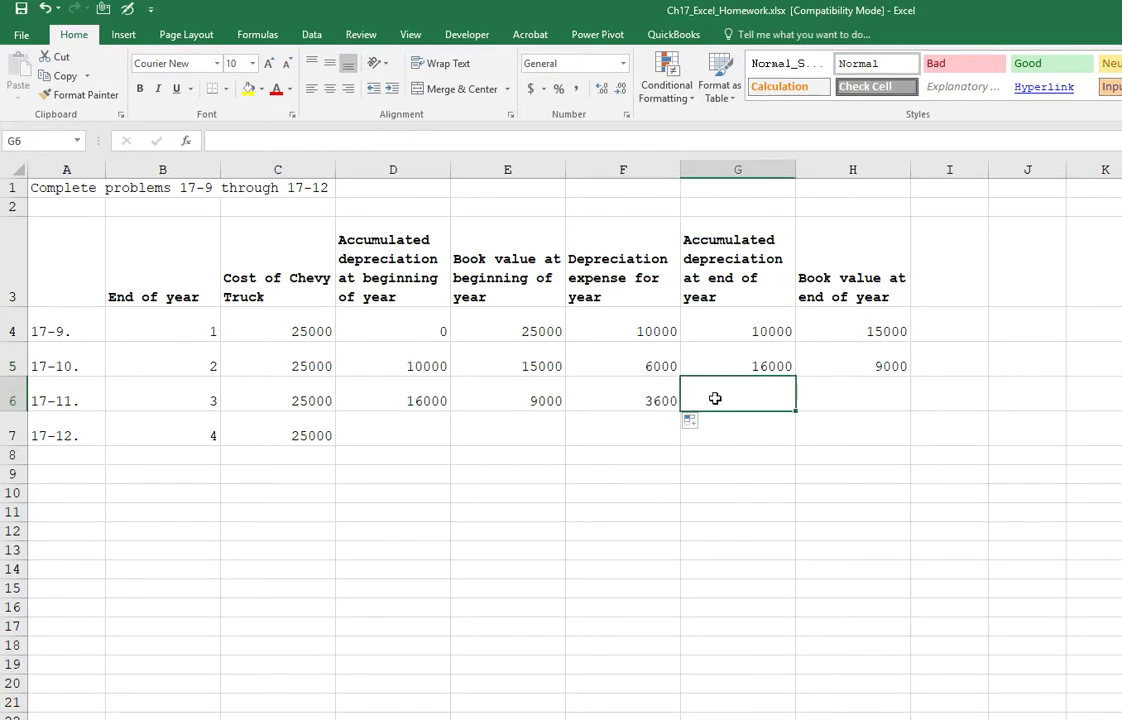
click(771, 368)
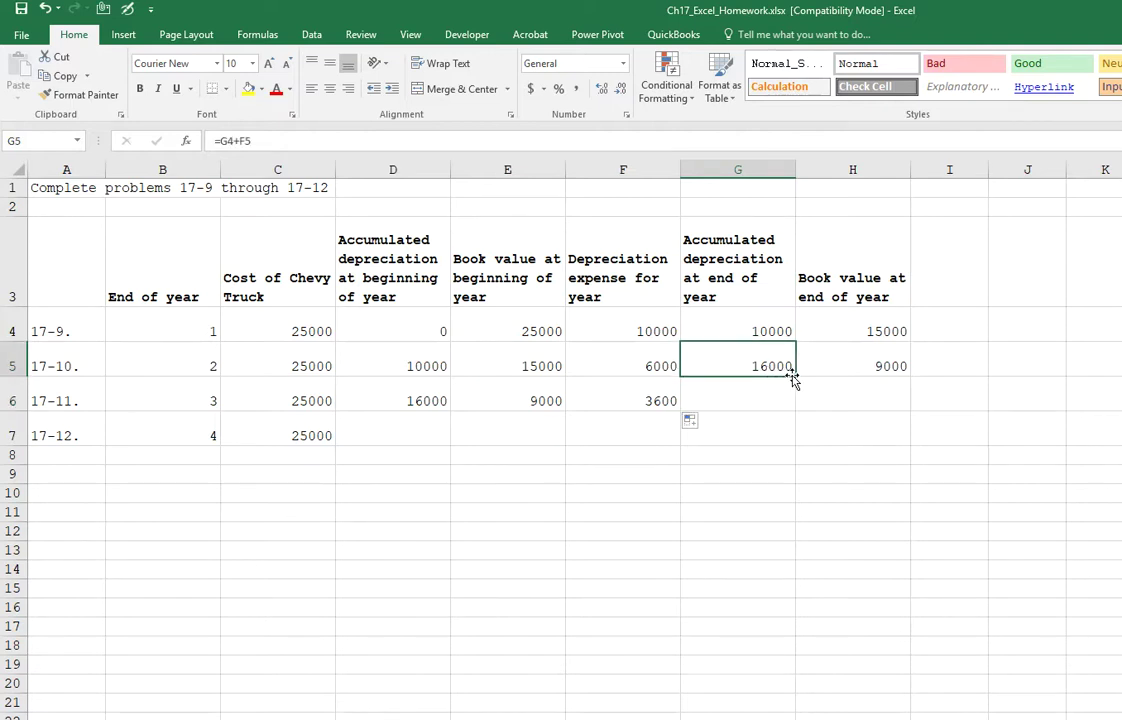
drag(794, 394, 784, 413)
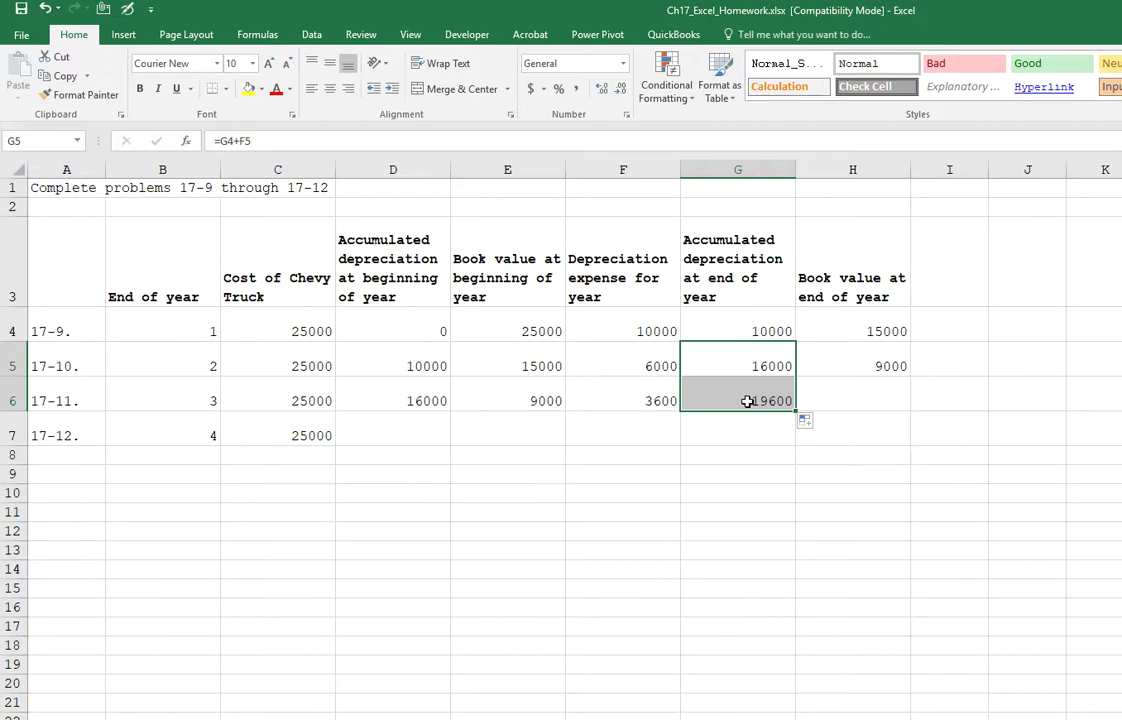
click(864, 388)
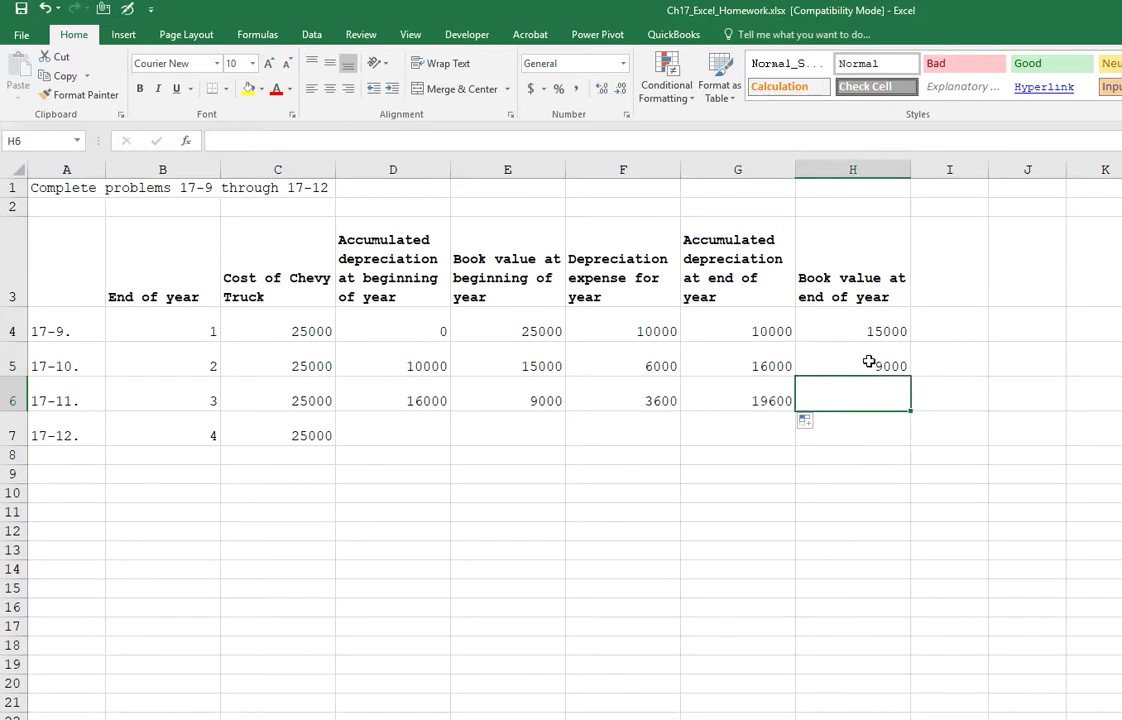
click(871, 364)
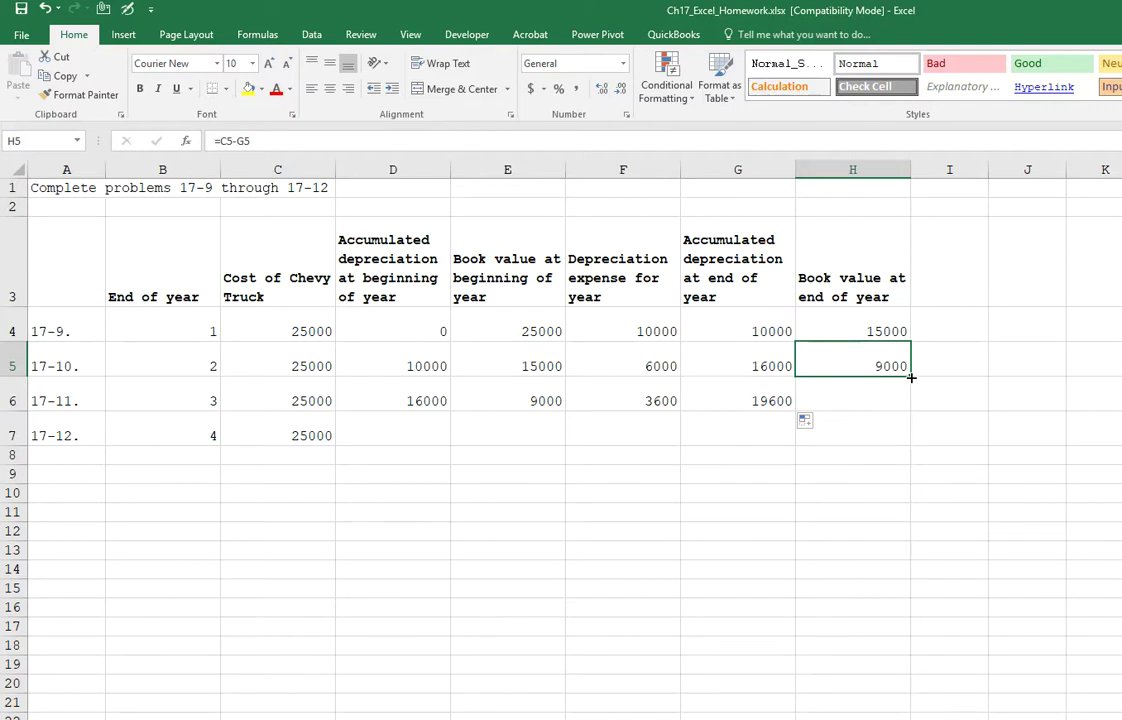
drag(911, 378, 906, 400)
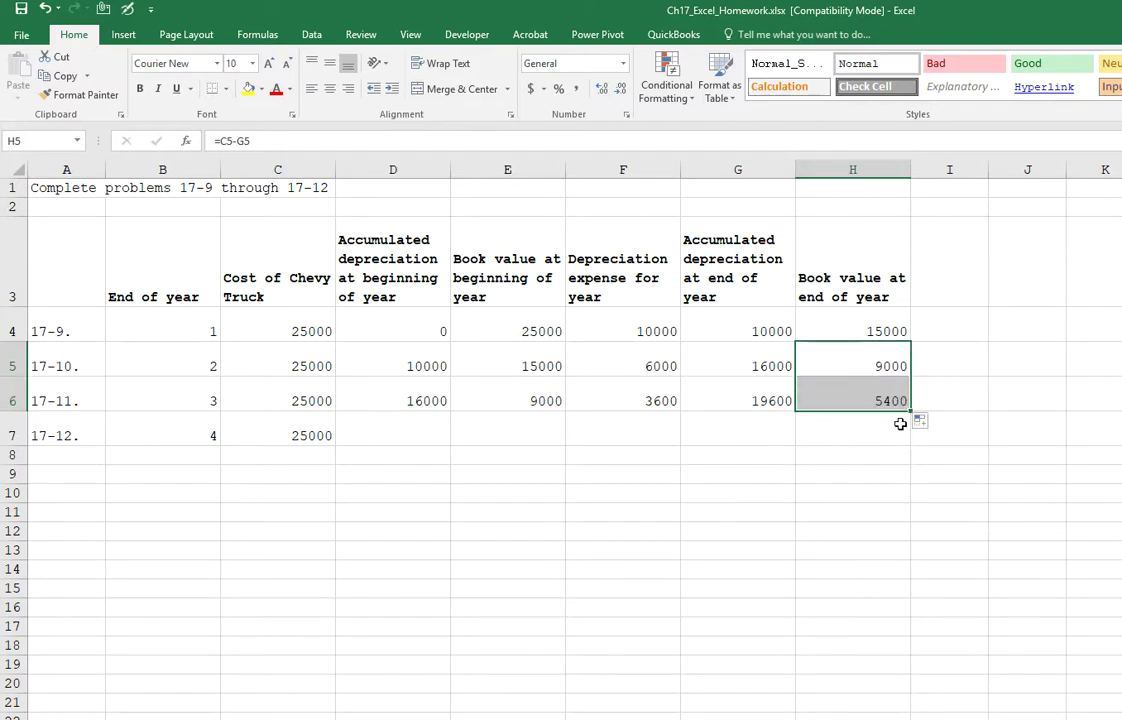
click(400, 436)
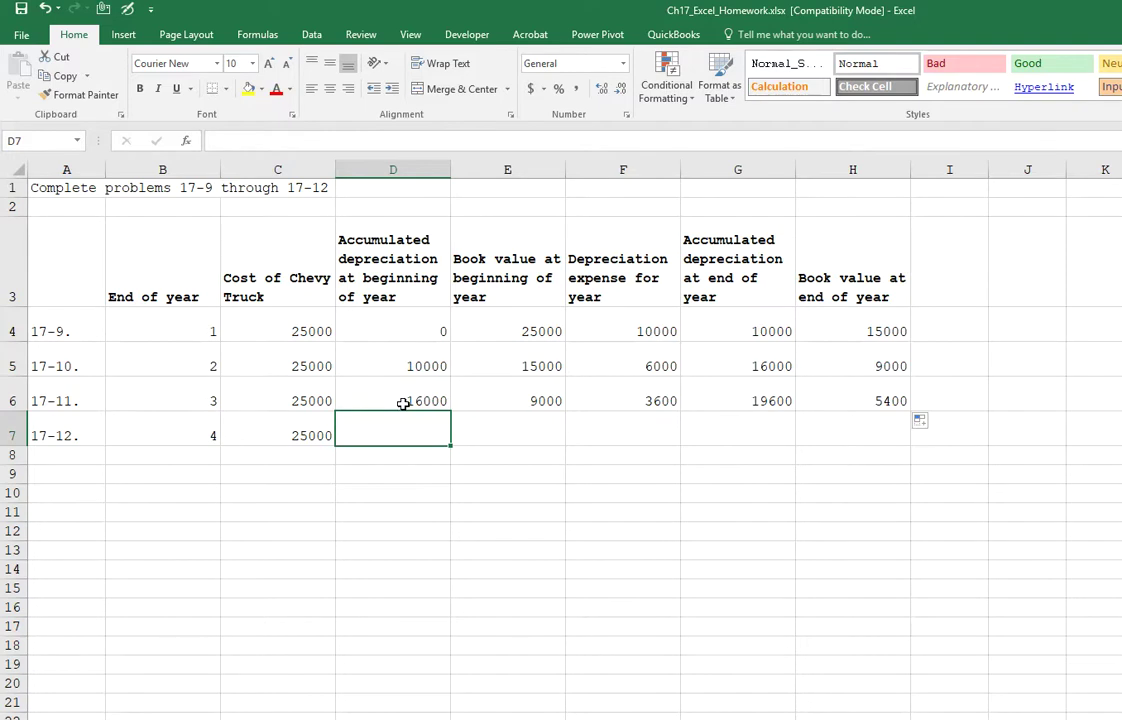
- Copy D6:H6 down to row 7, giving year 4 2160 expense and 3240 book value
click(403, 401)
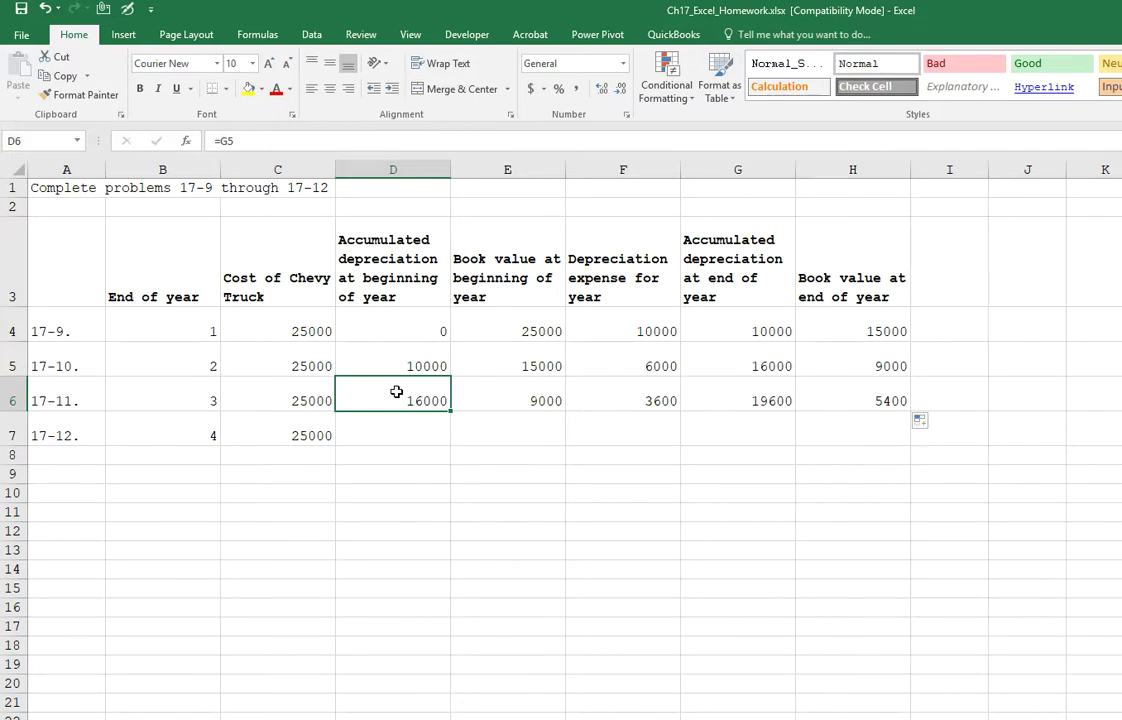
drag(396, 392, 850, 402)
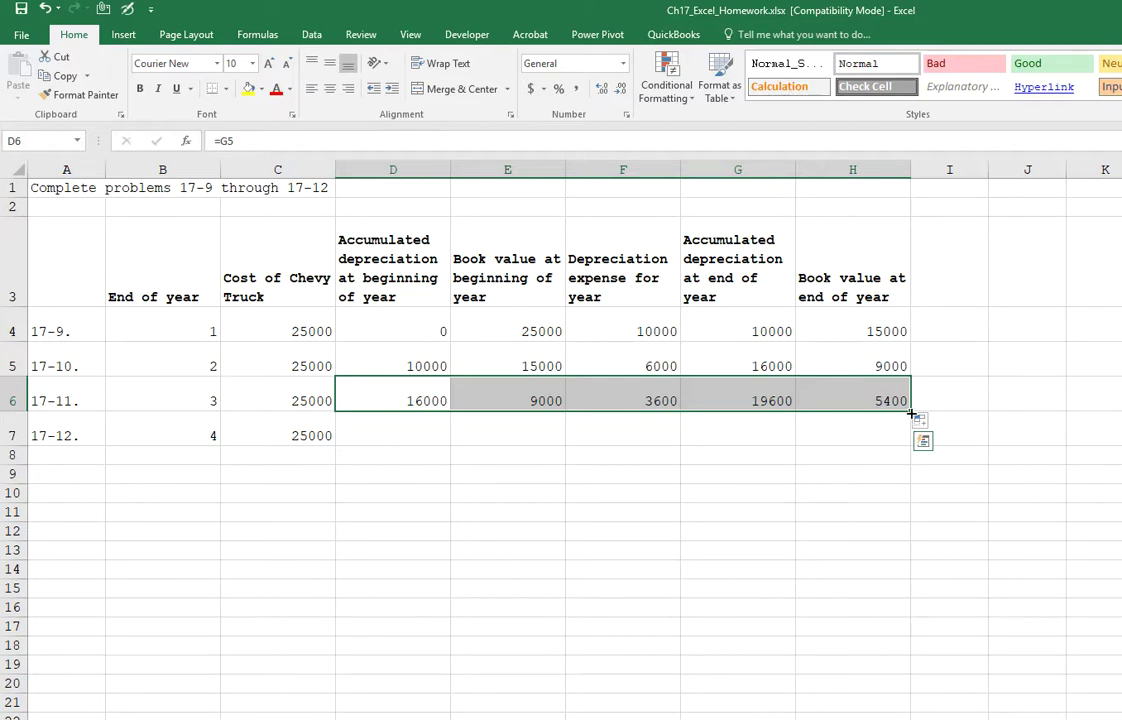
drag(910, 409, 911, 440)
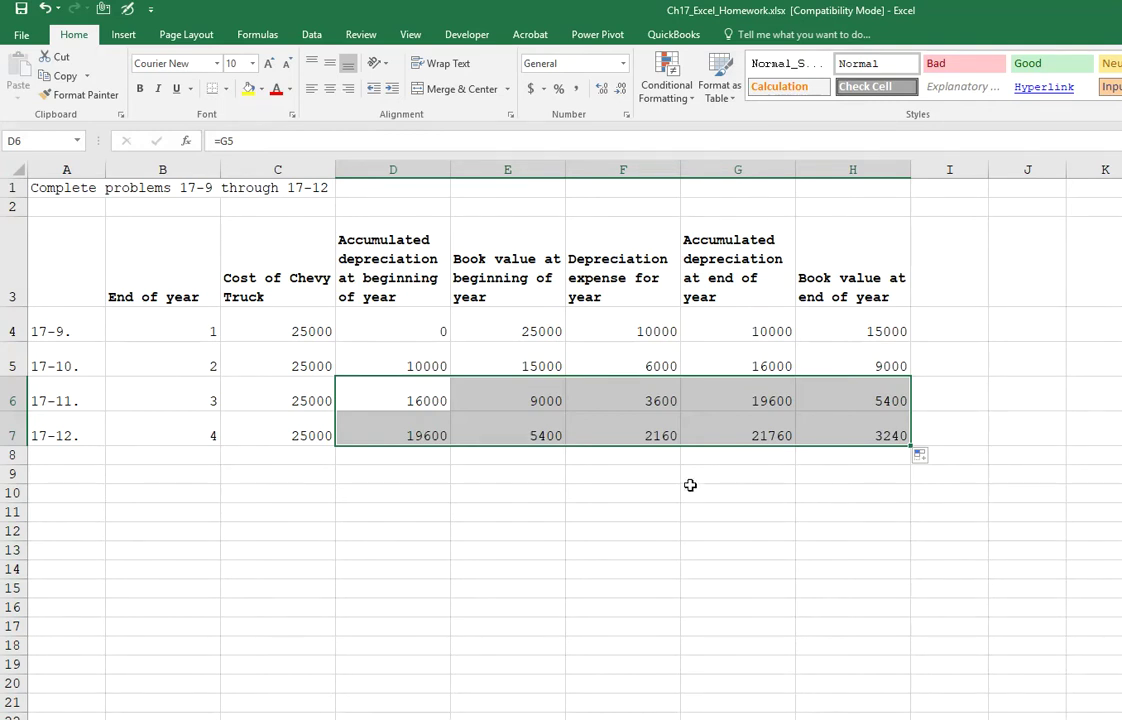
click(413, 435)
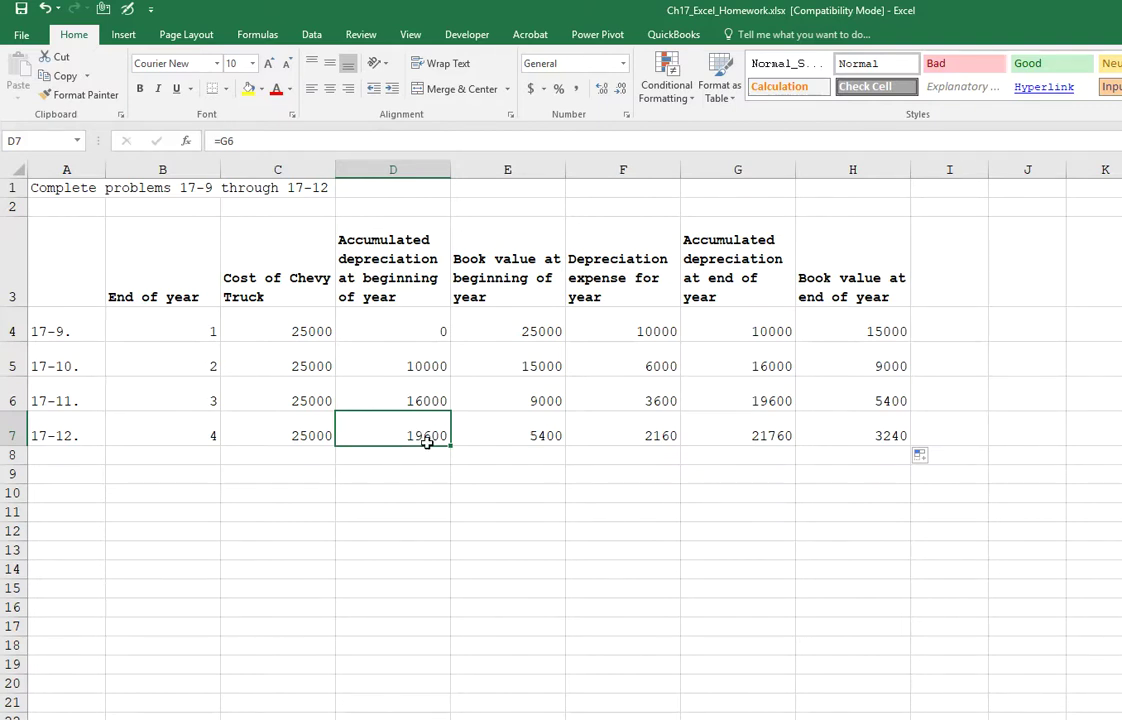
- Replace F7's 40% formula with a fixed 400 so year 4 ends at 5000 book value
click(536, 438)
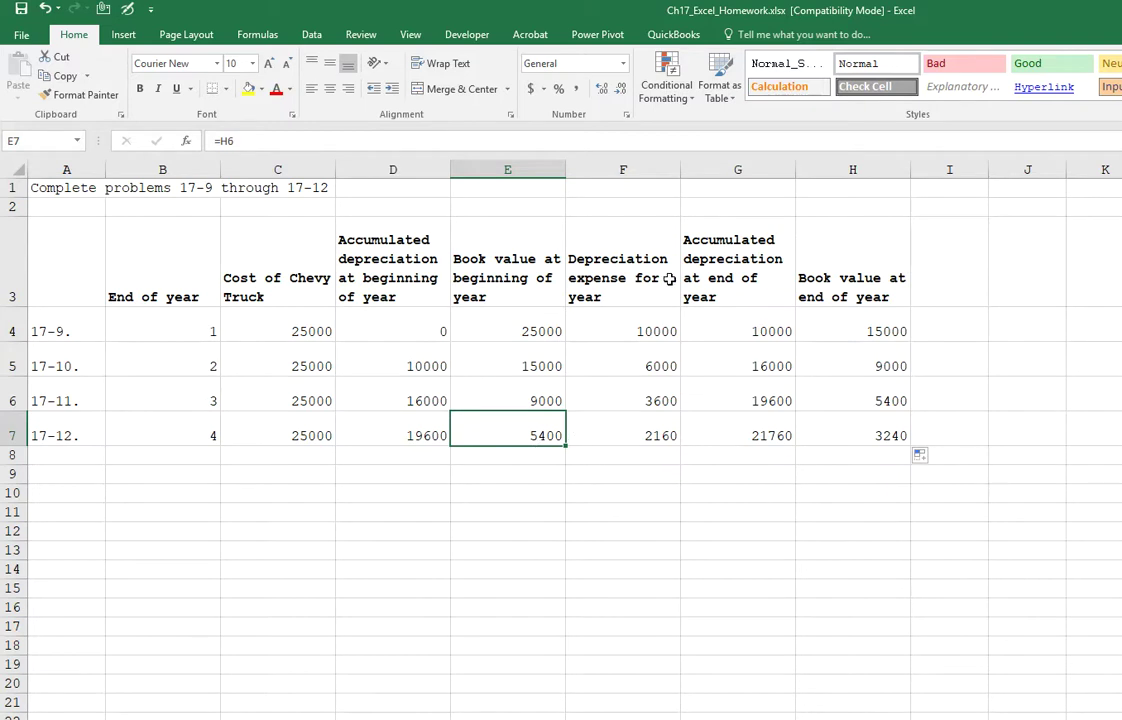
click(649, 437)
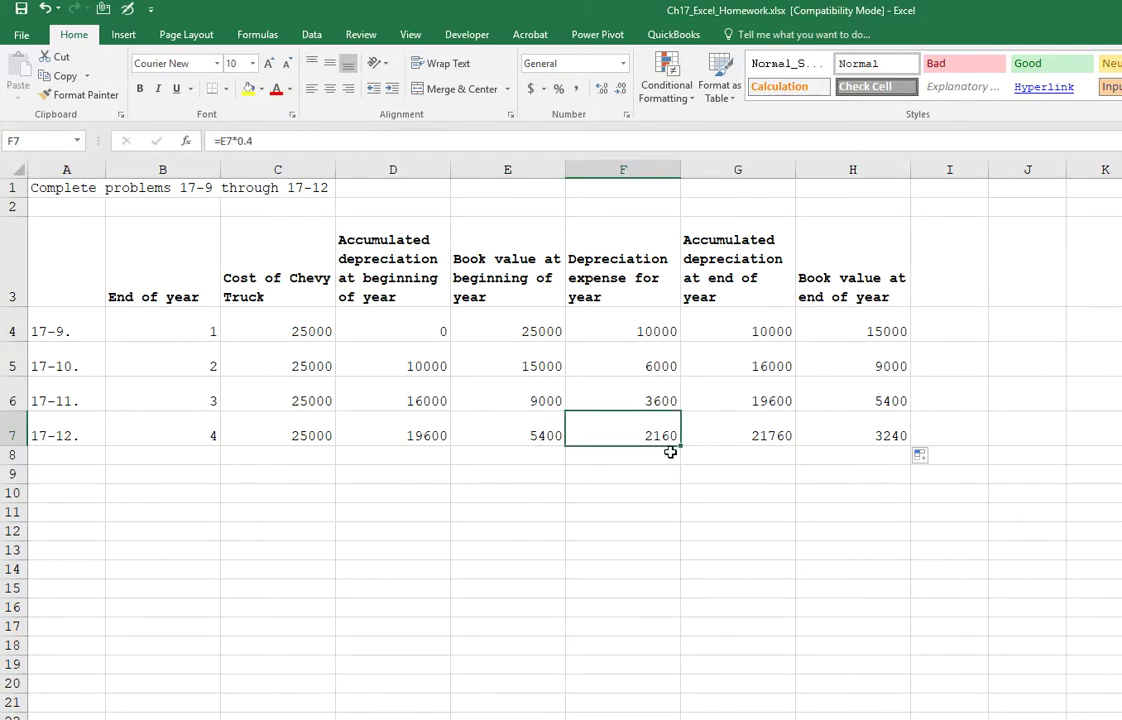
key(F2)
key(BackSpace)
key(BackSpace)
key(BackSpace)
key(BackSpace)
key(BackSpace)
key(BackSpace)
key(BackSpace)
text(400)
key(Return)
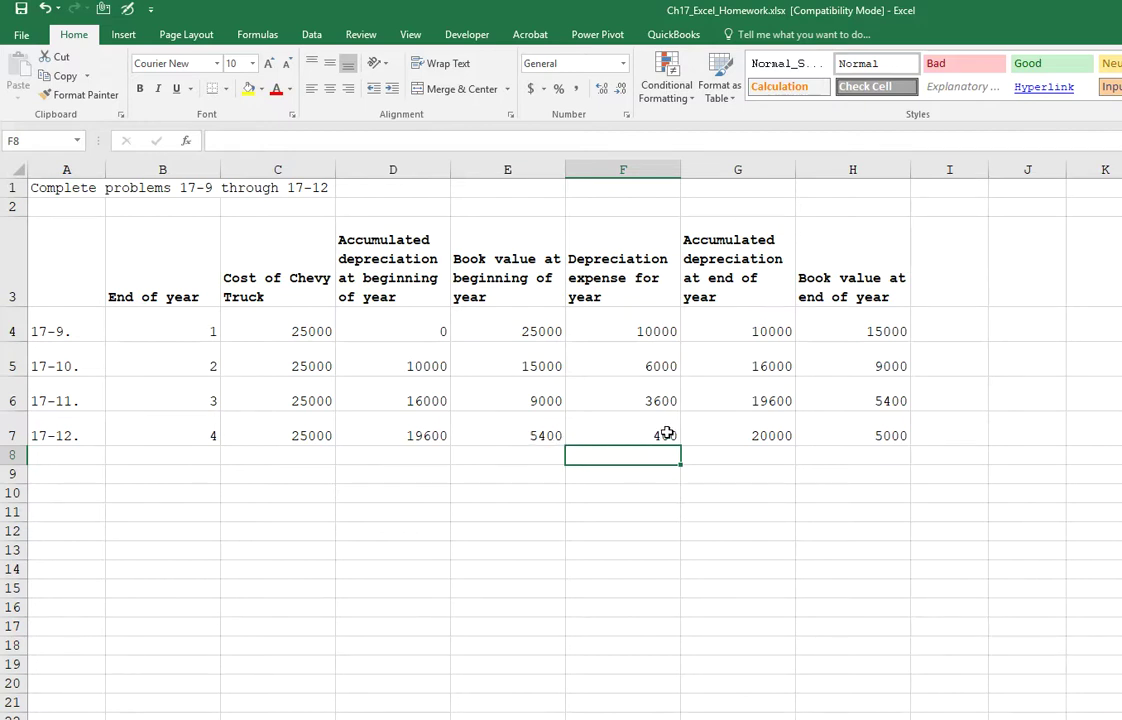
click(760, 433)
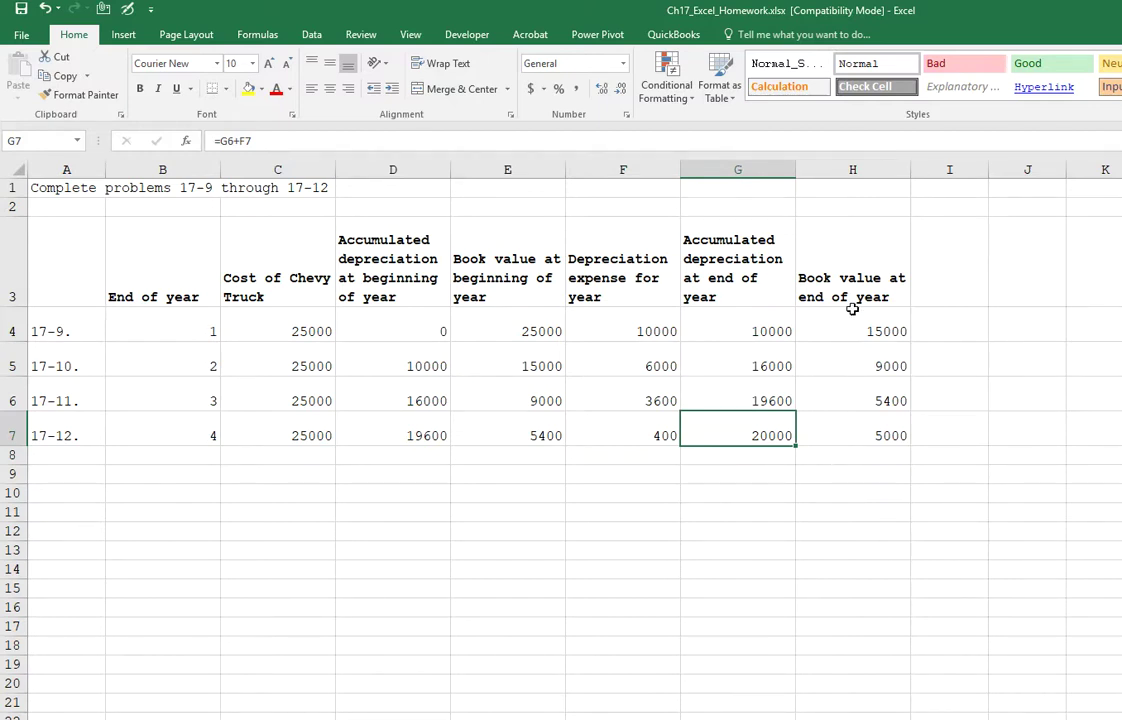
click(810, 432)
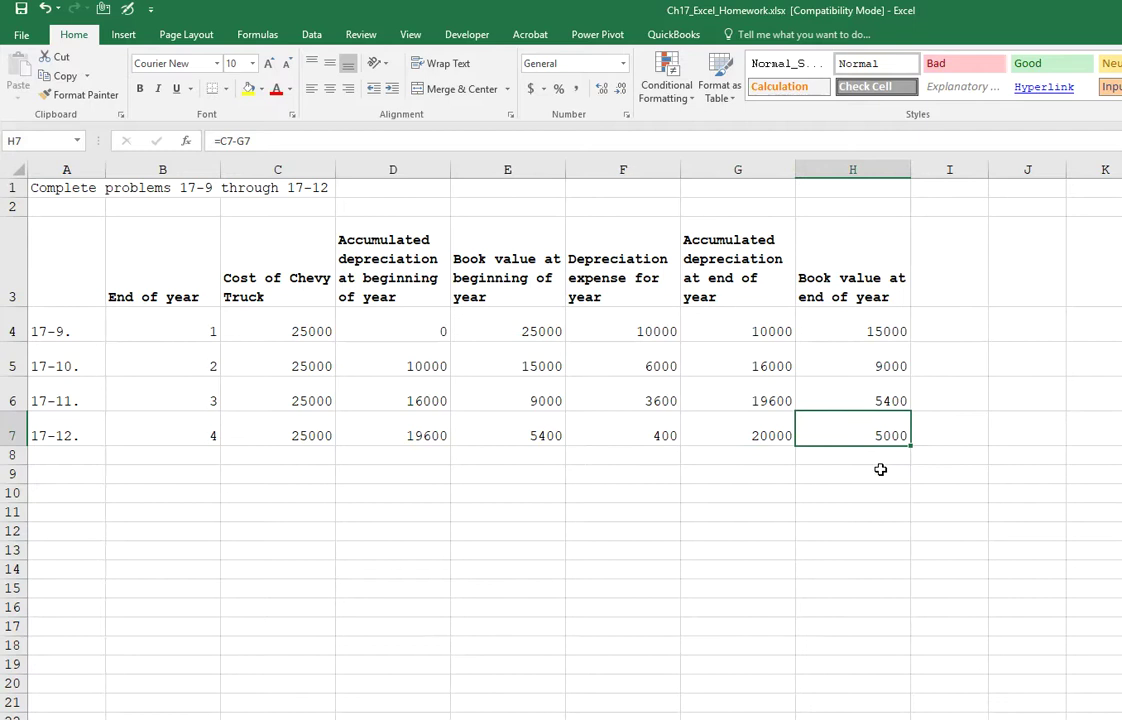
click(649, 428)
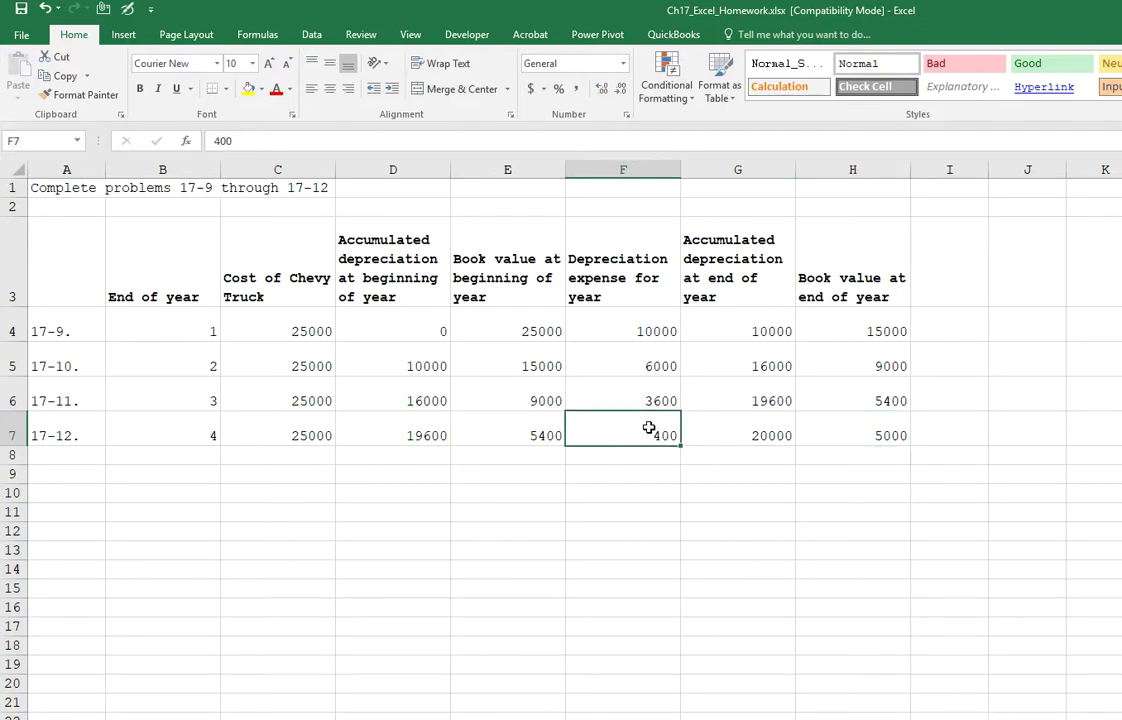